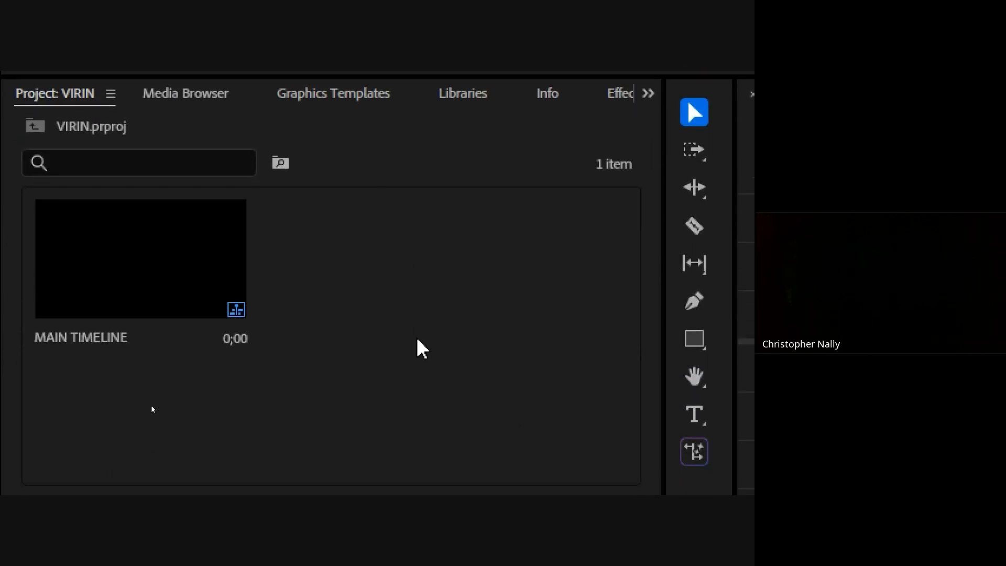
# - Import the MULTICAM folder from the video folder on the Desktop into the project
pyautogui.doubleClick(404, 266)
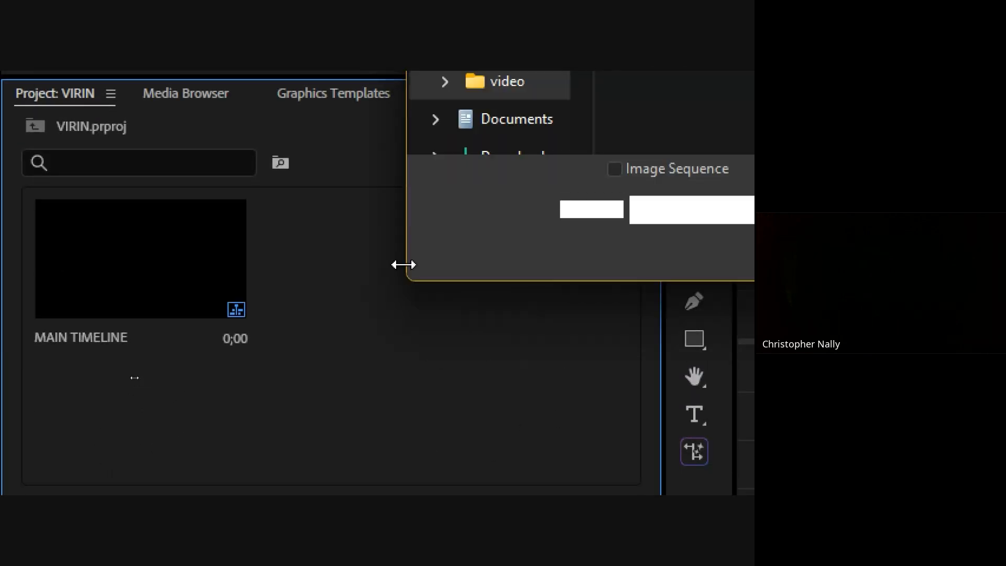
pyautogui.moveTo(284, 178); pyautogui.dragTo(346, 180)
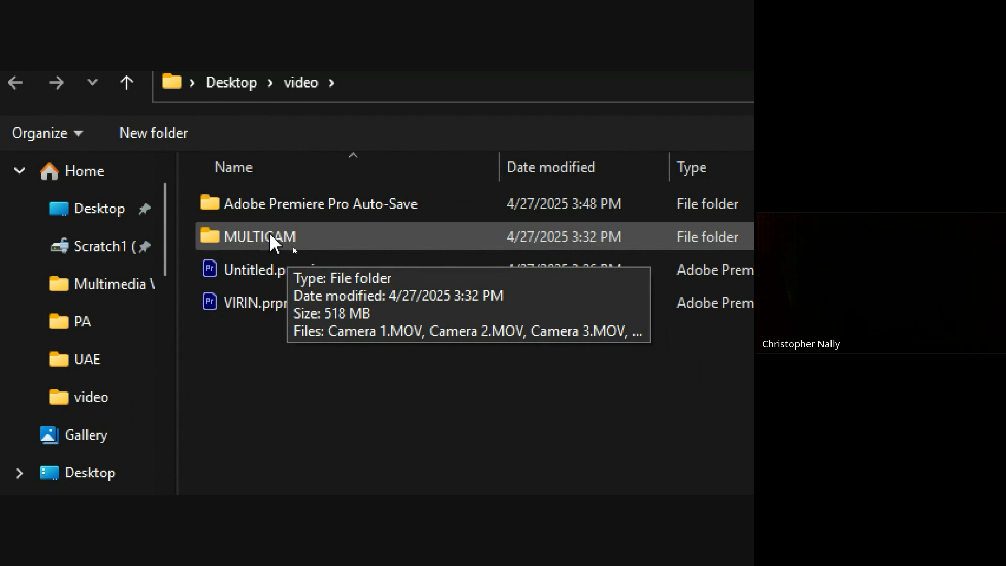
pyautogui.doubleClick(309, 240)
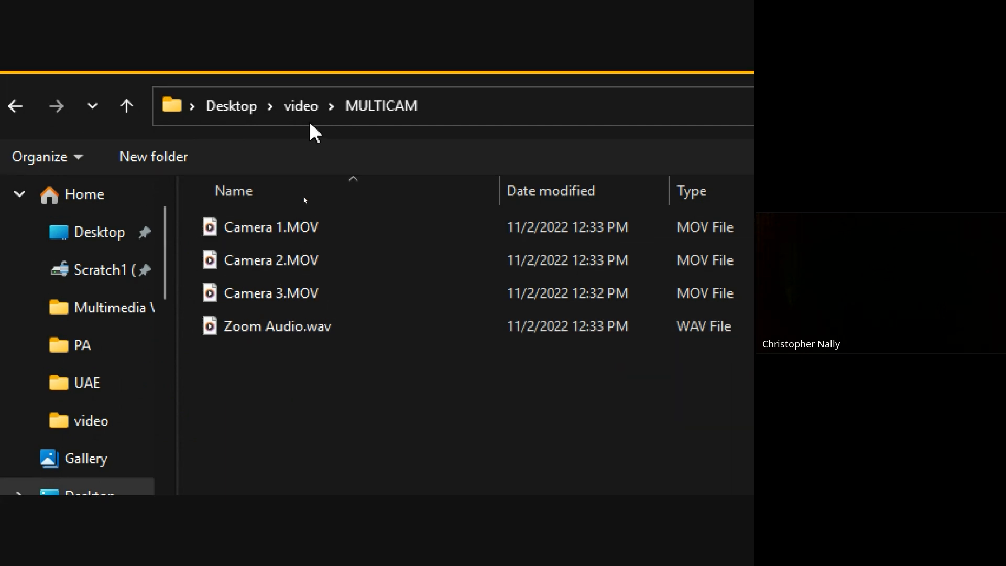
pyautogui.click(308, 128)
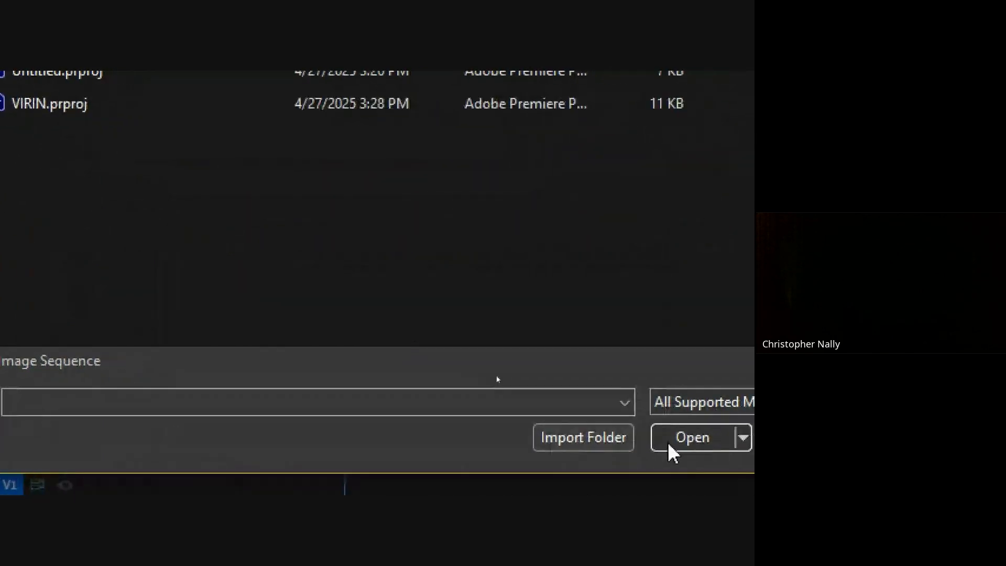
pyautogui.click(564, 438)
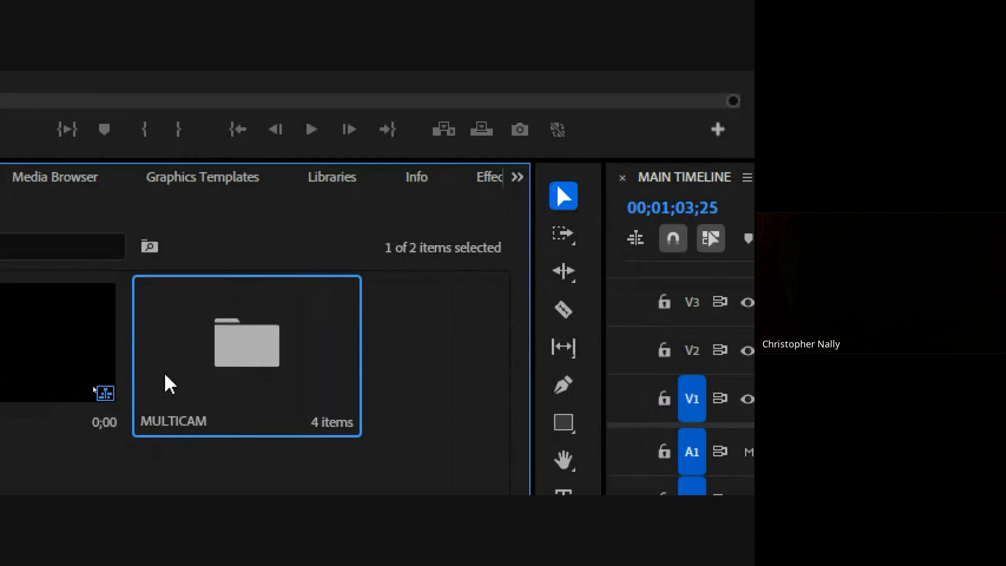
# - Start a multi-camera source sequence from all four clips in the MULTICAM bin, with the custom name "Multicam Interview"
pyautogui.doubleClick(265, 355)
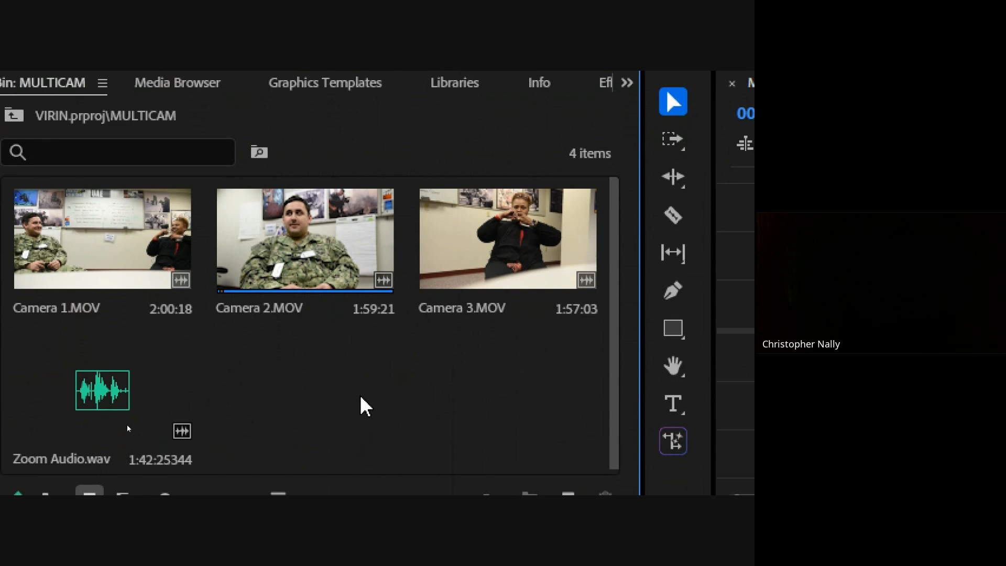
pyautogui.hotkey('ctrl', 'a')
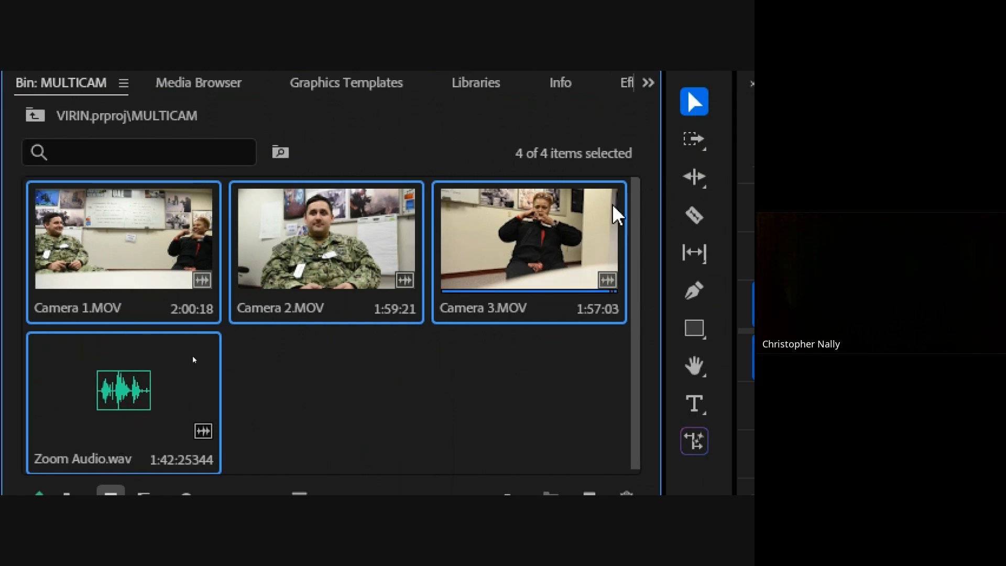
pyautogui.rightClick(320, 254)
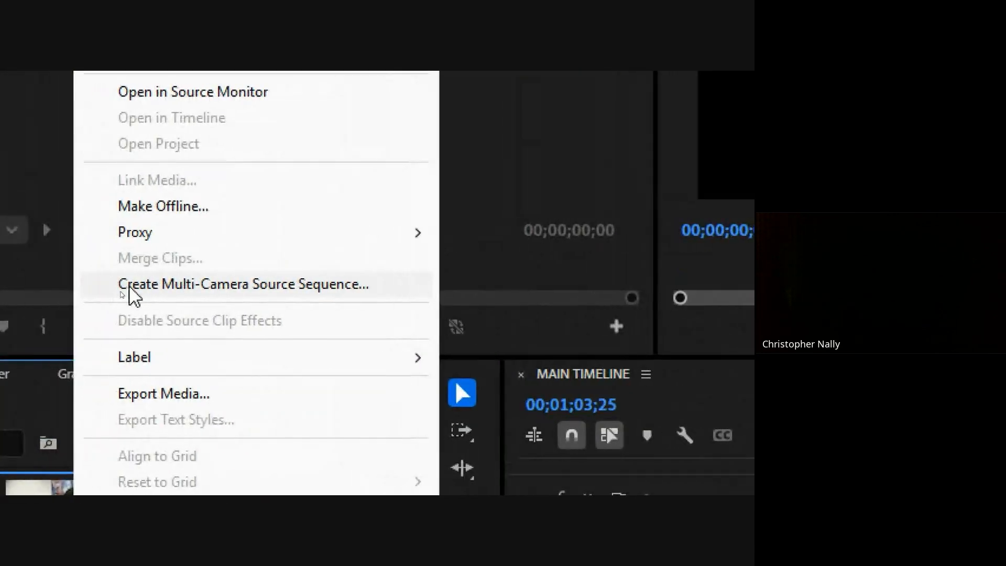
pyautogui.click(304, 294)
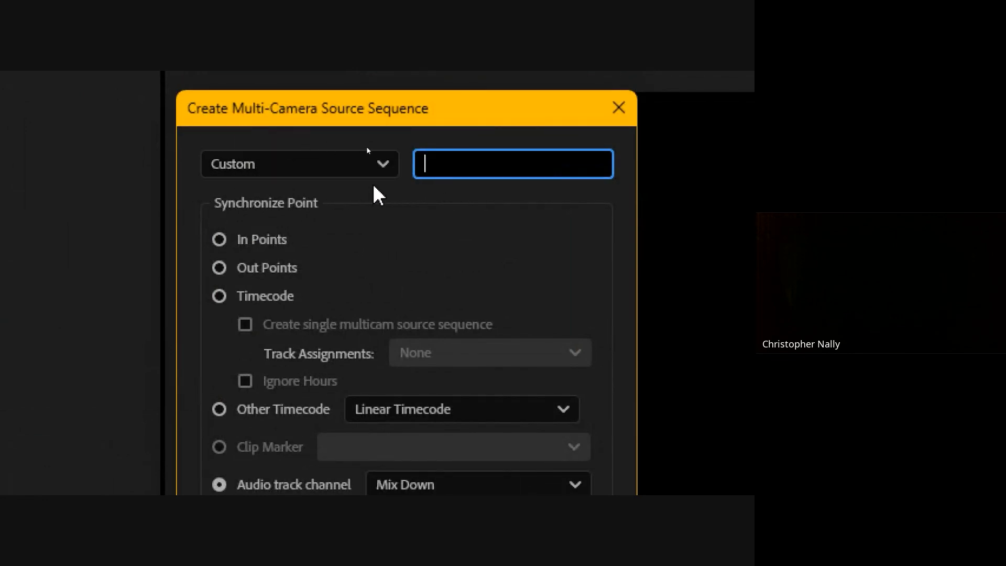
pyautogui.click(383, 165)
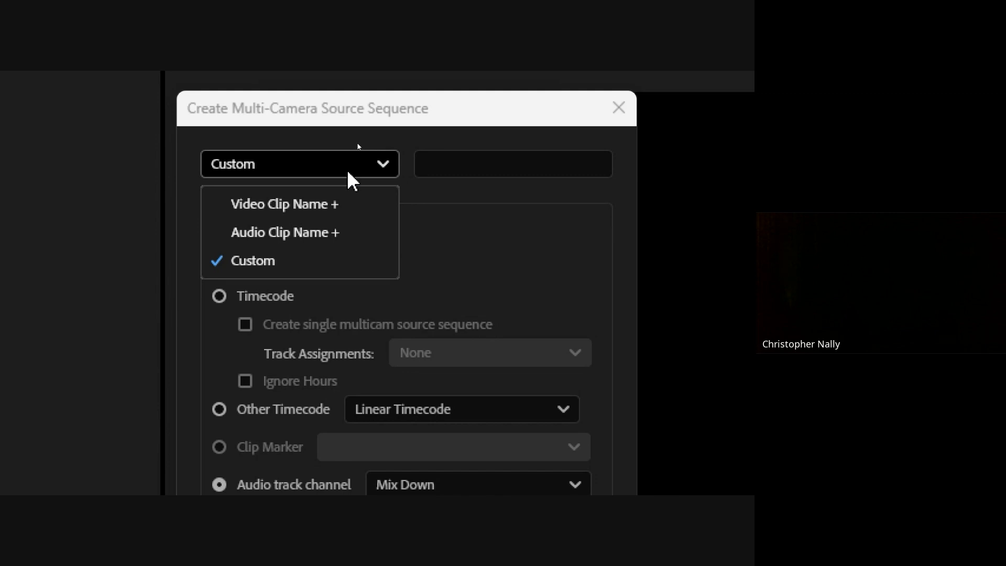
pyautogui.click(270, 262)
pyautogui.click(489, 161)
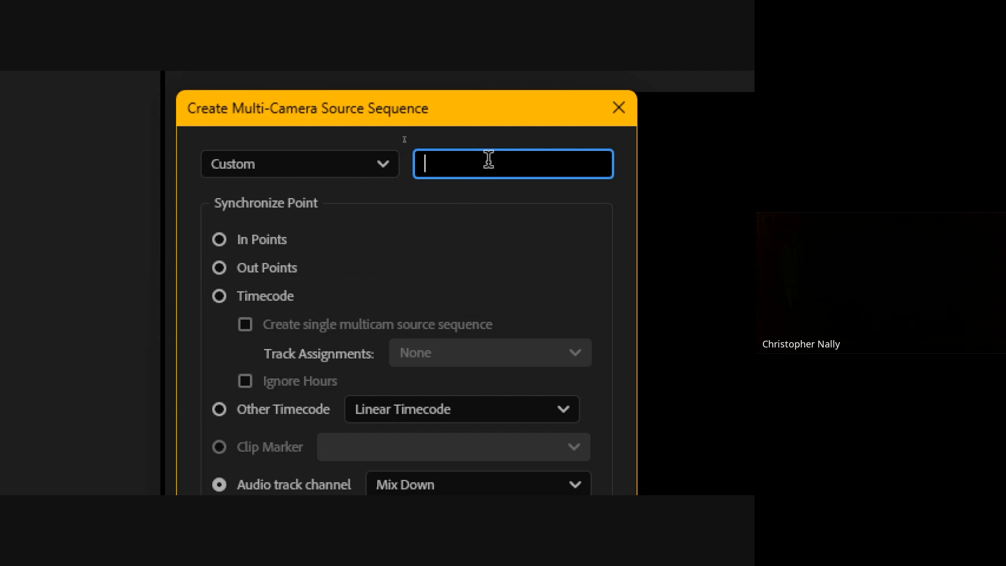
pyautogui.write('Multicam &')
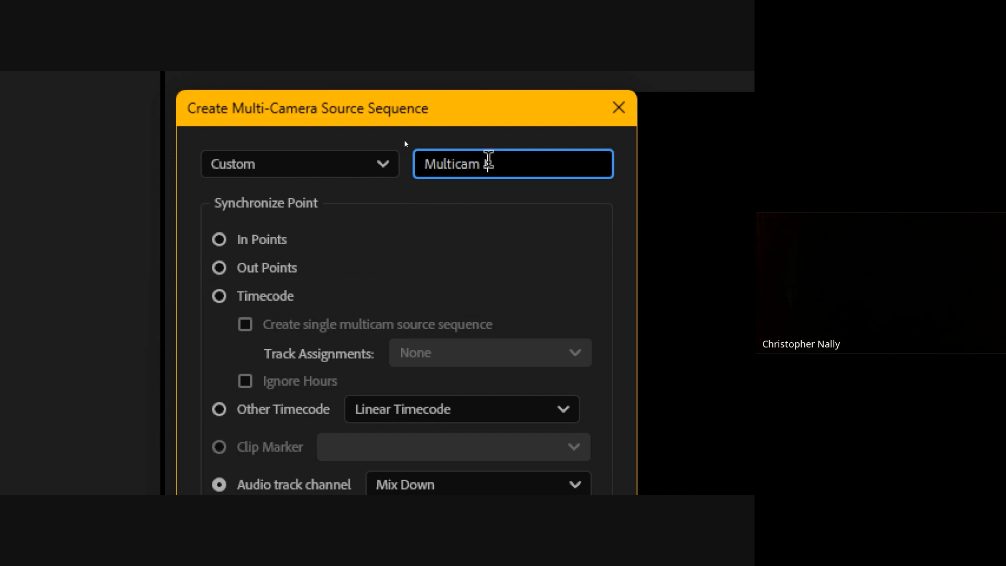
pyautogui.write('nterview')
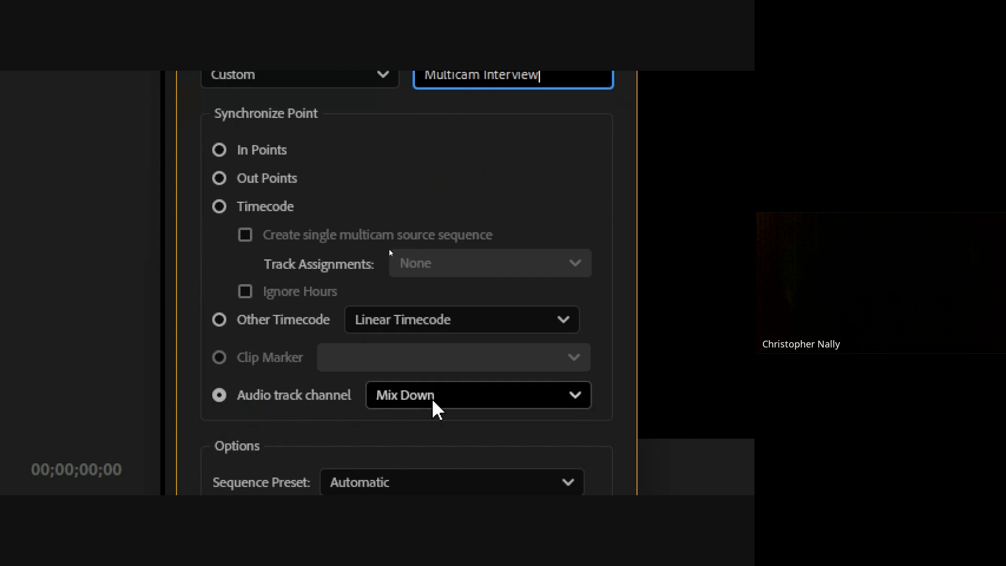
# - Keep Mix Down as the audio track channel used to synchronize the multi-camera clips
pyautogui.click(563, 405)
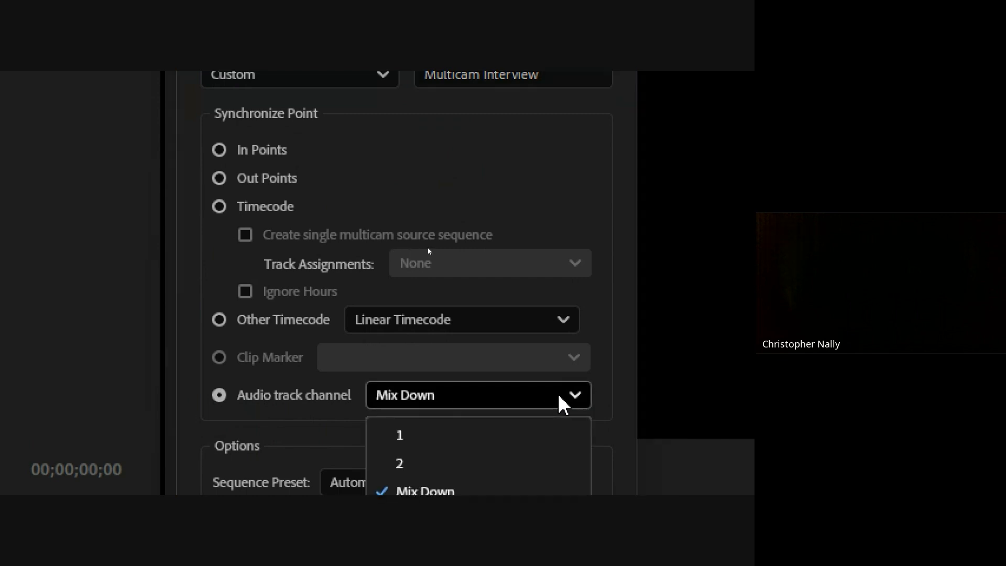
pyautogui.scroll(-1, 557, 400)
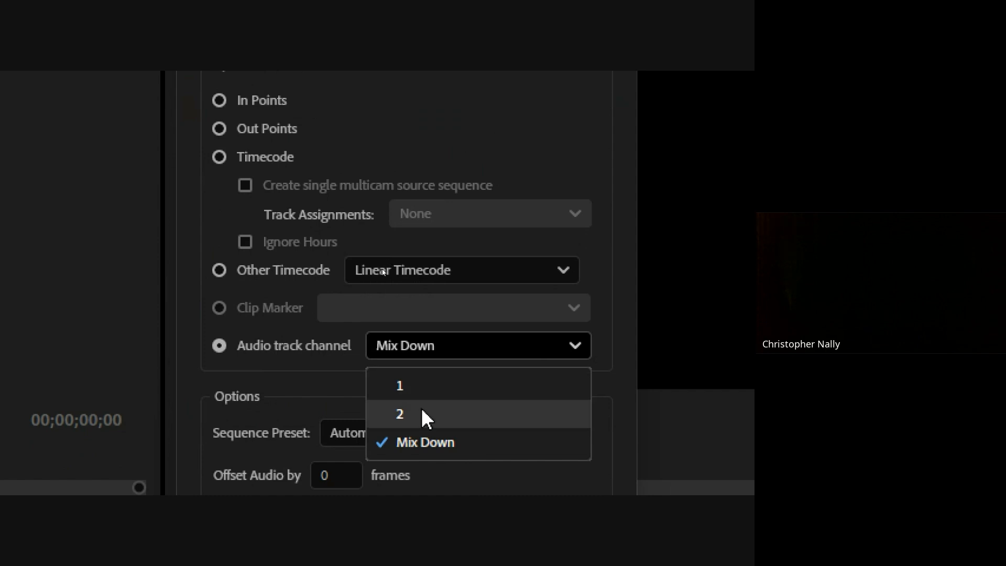
pyautogui.scroll(-1, 422, 424)
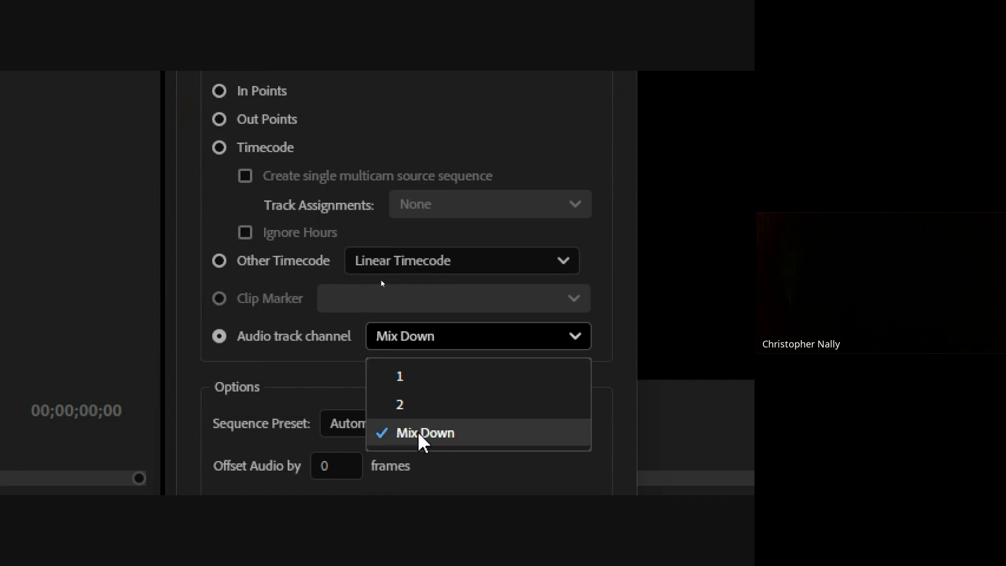
pyautogui.click(417, 432)
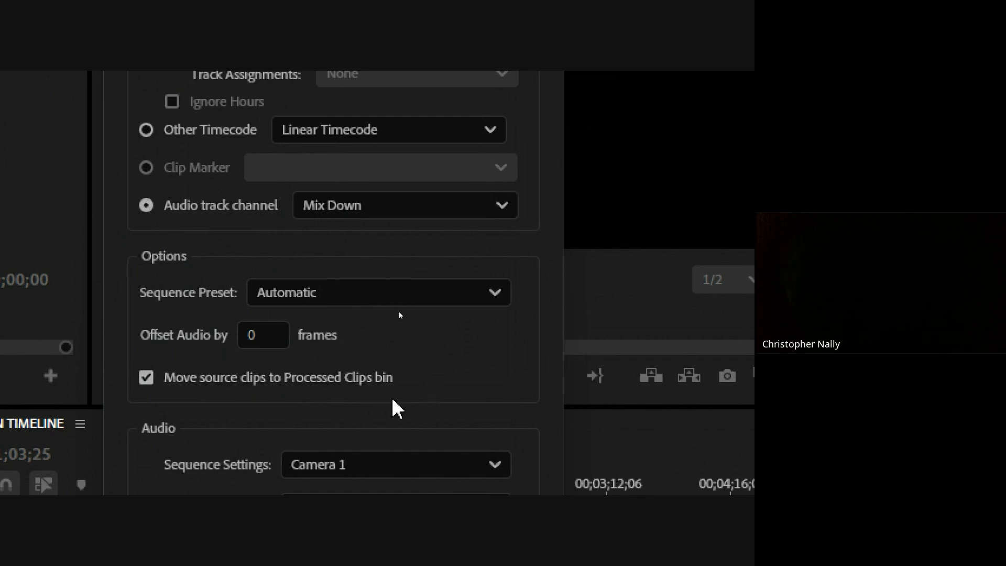
# - Set the sequence audio to Camera 1 with the Stereo channels preset and create the multi-camera source sequence
pyautogui.scroll(-3, 393, 423)
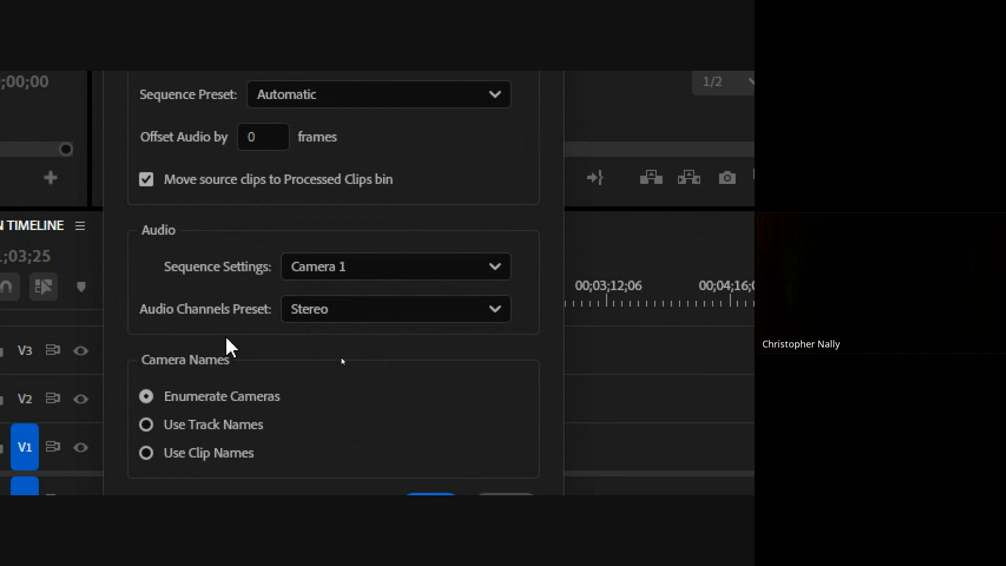
pyautogui.click(369, 266)
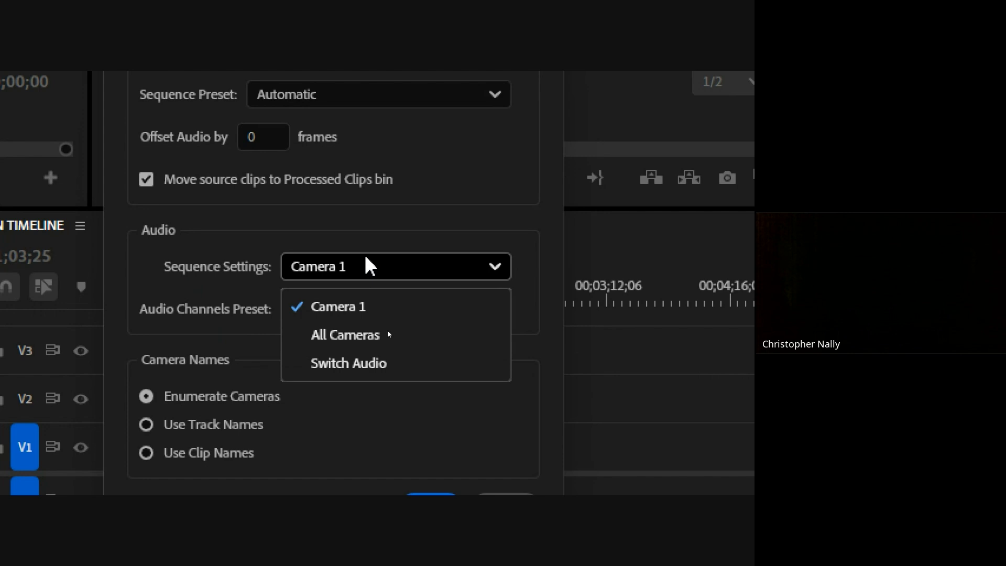
pyautogui.click(361, 309)
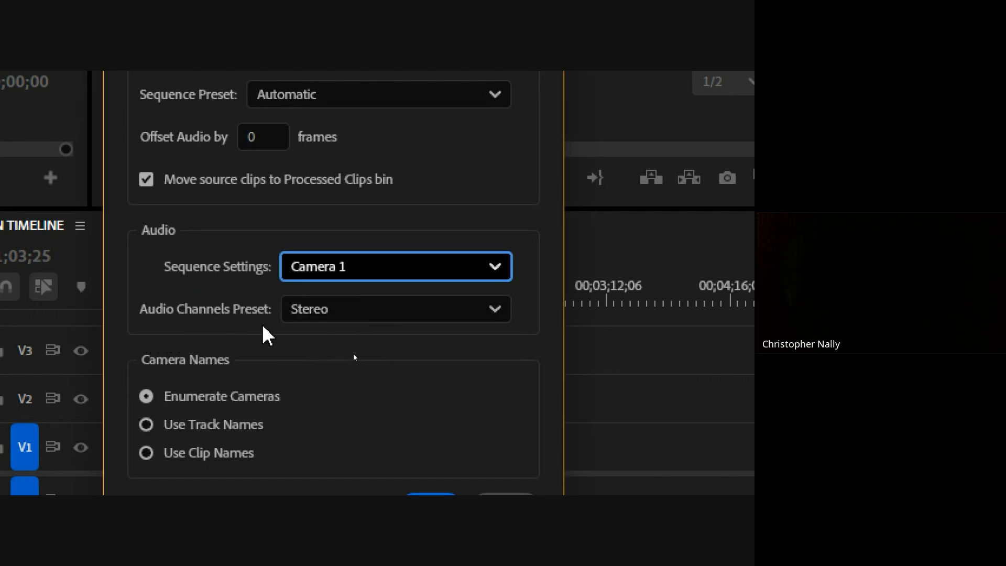
pyautogui.click(336, 314)
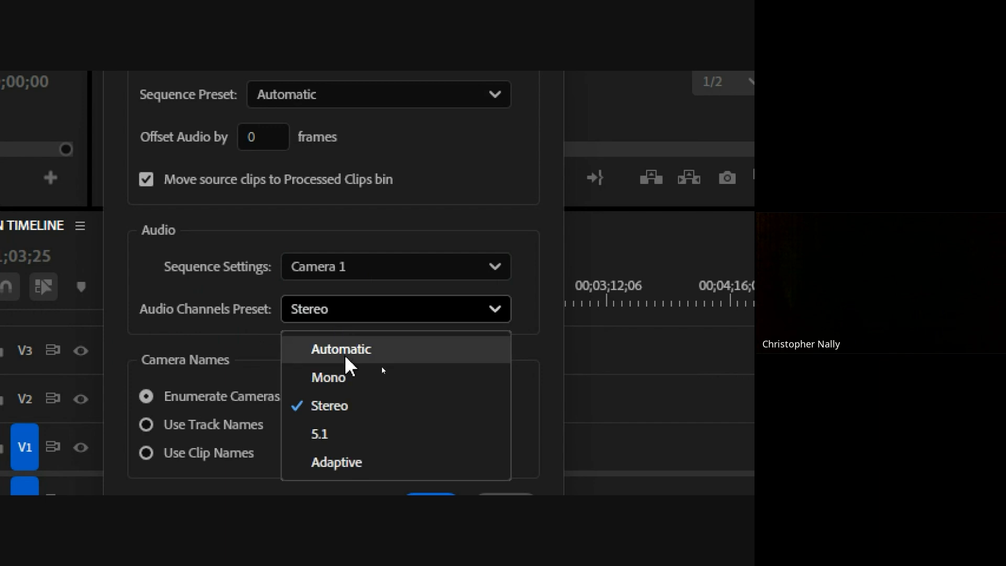
pyautogui.click(341, 406)
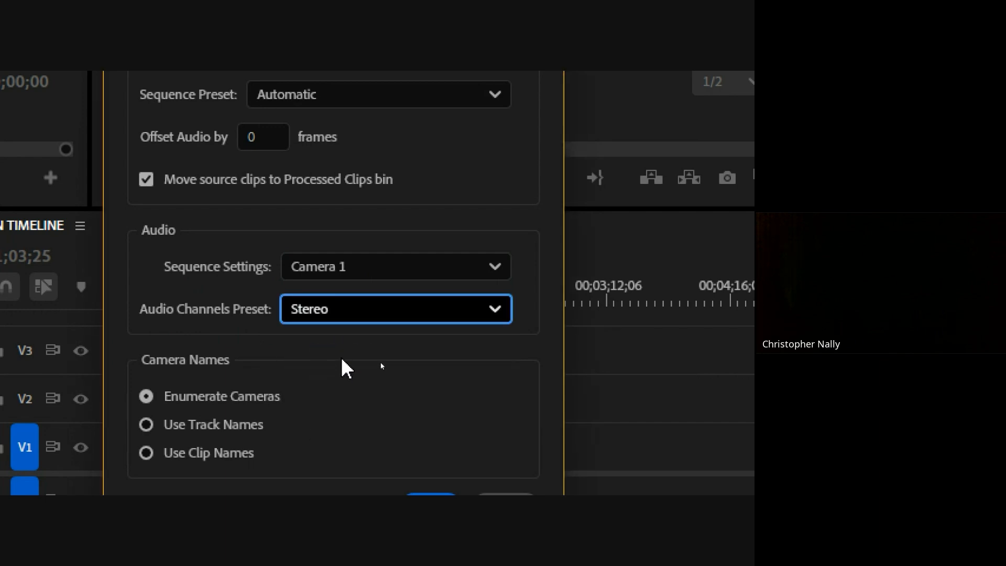
pyautogui.click(354, 314)
pyautogui.click(364, 361)
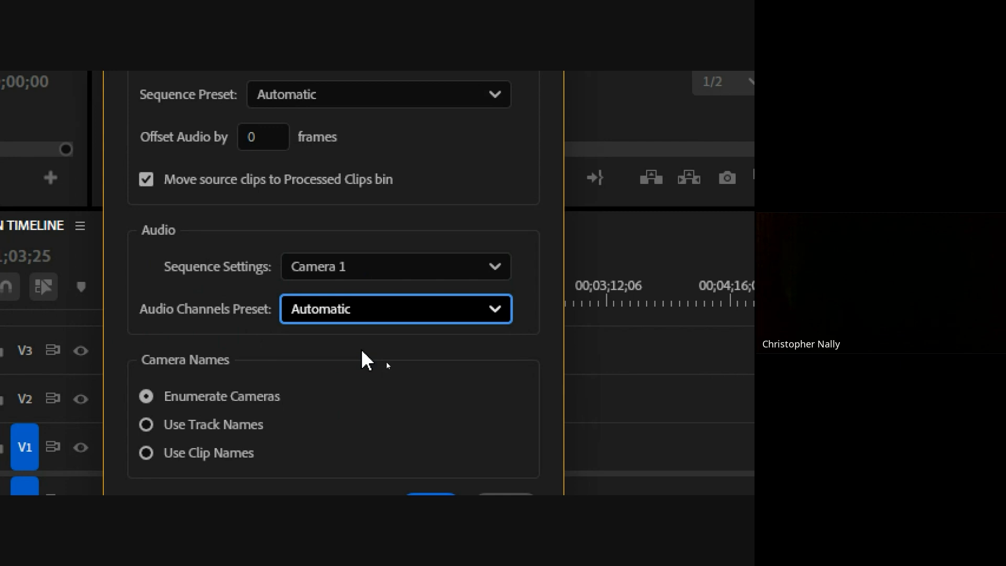
pyautogui.click(349, 317)
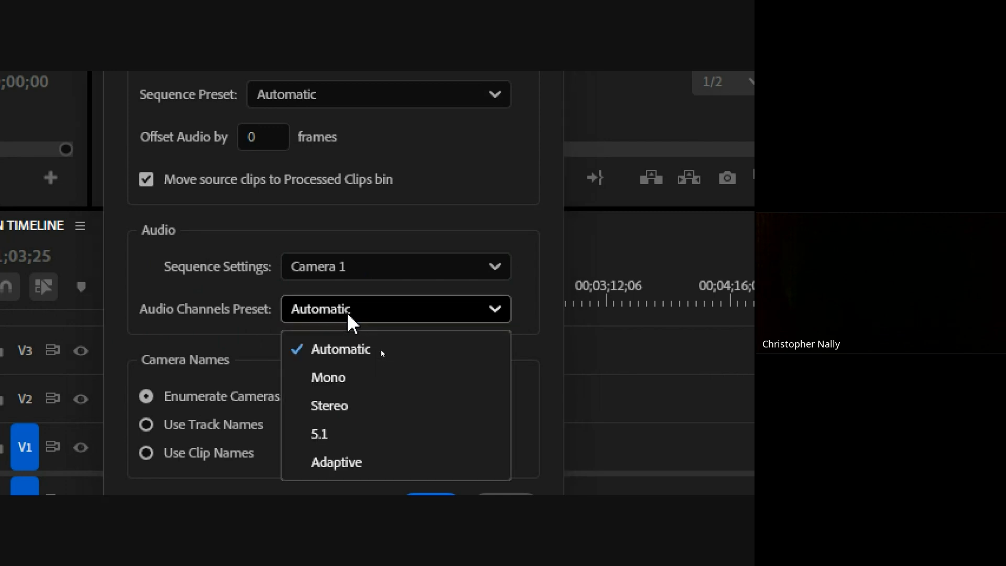
pyautogui.click(341, 405)
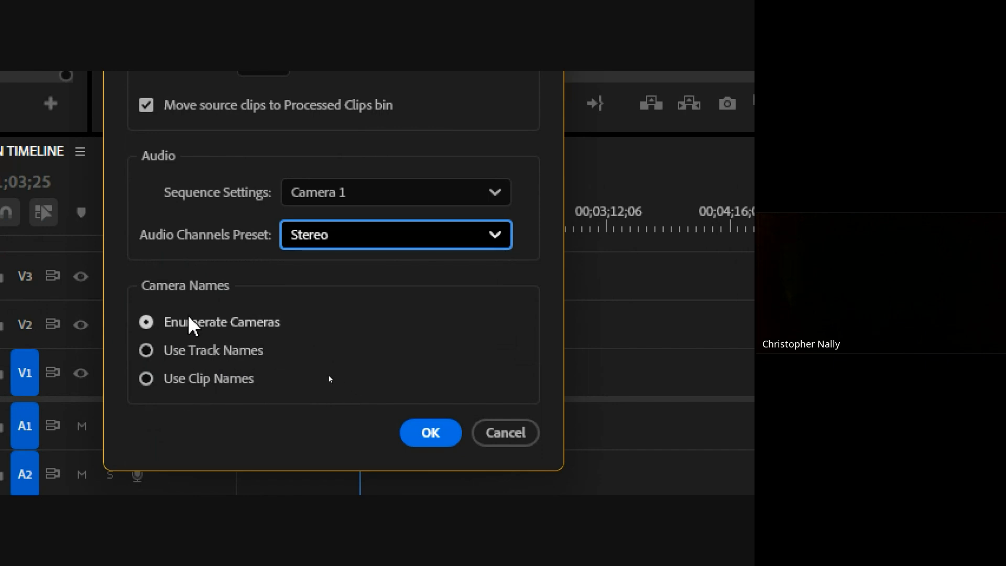
pyautogui.click(427, 435)
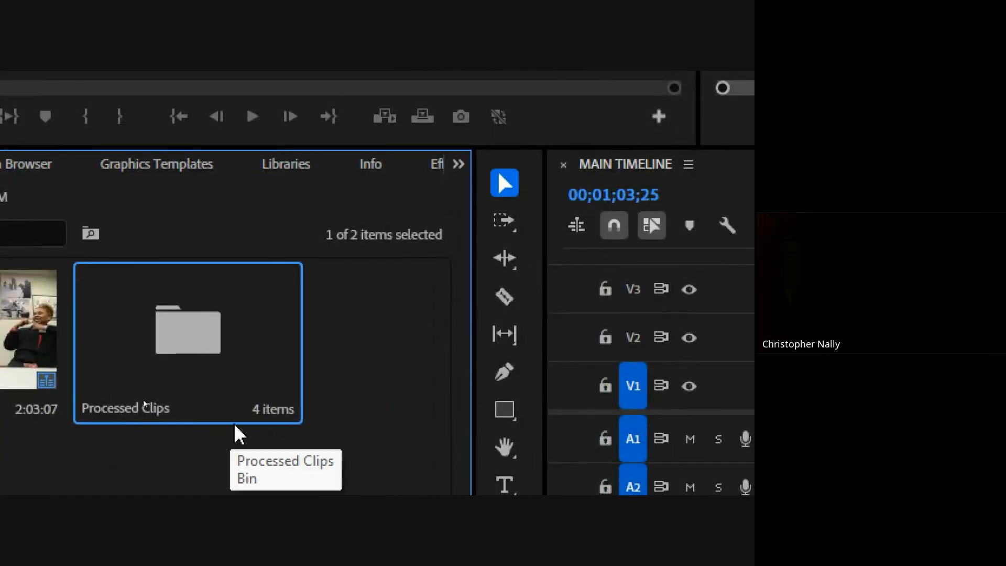
# - Examine the source clips in the Processed Clips bin and return to the MULTICAM bin
pyautogui.doubleClick(188, 345)
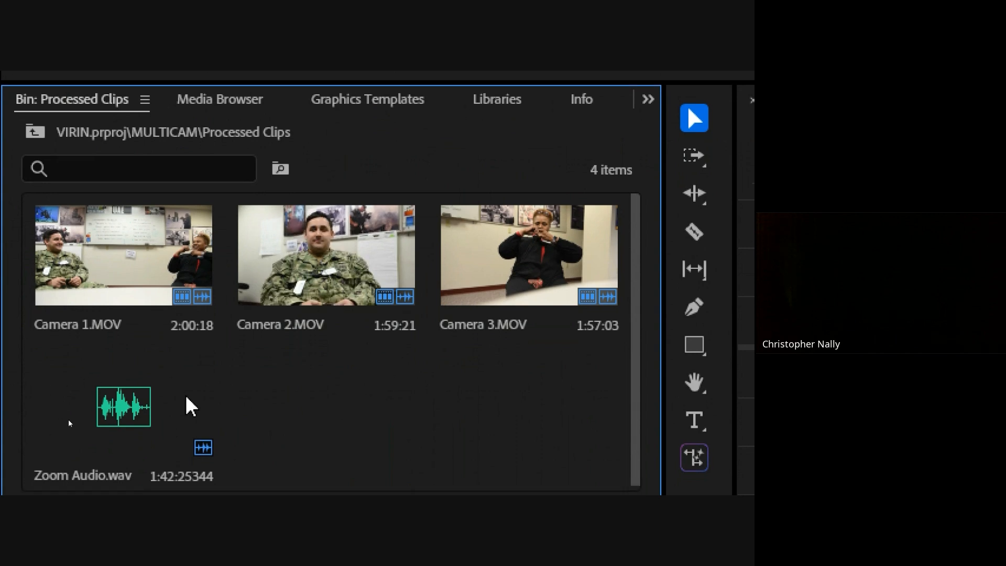
pyautogui.click(34, 132)
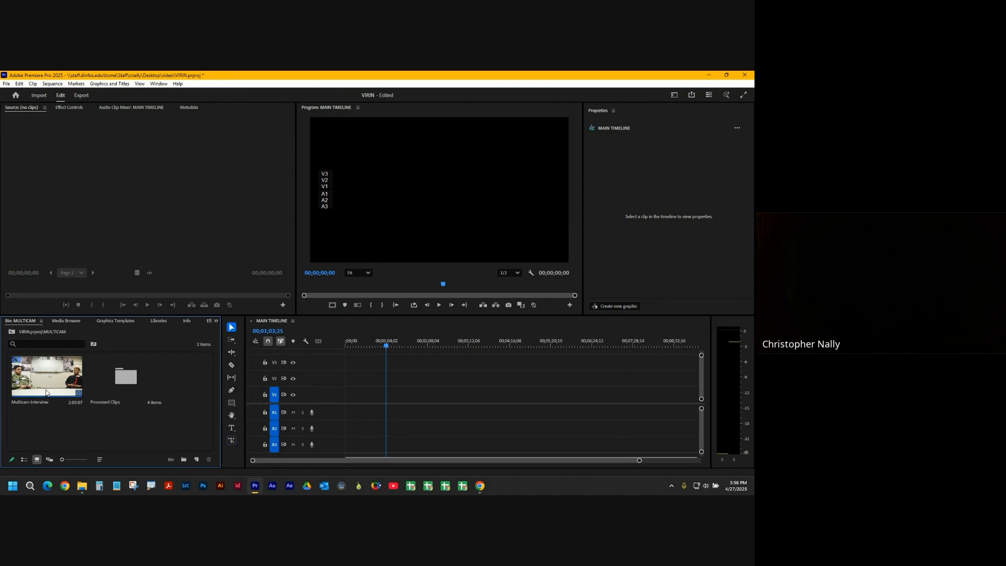
# - Try placing the Multicam Interview sequence at the start of MAIN TIMELINE on V1 and A1, and undo the placement
pyautogui.moveTo(45, 392); pyautogui.dragTo(320, 404)
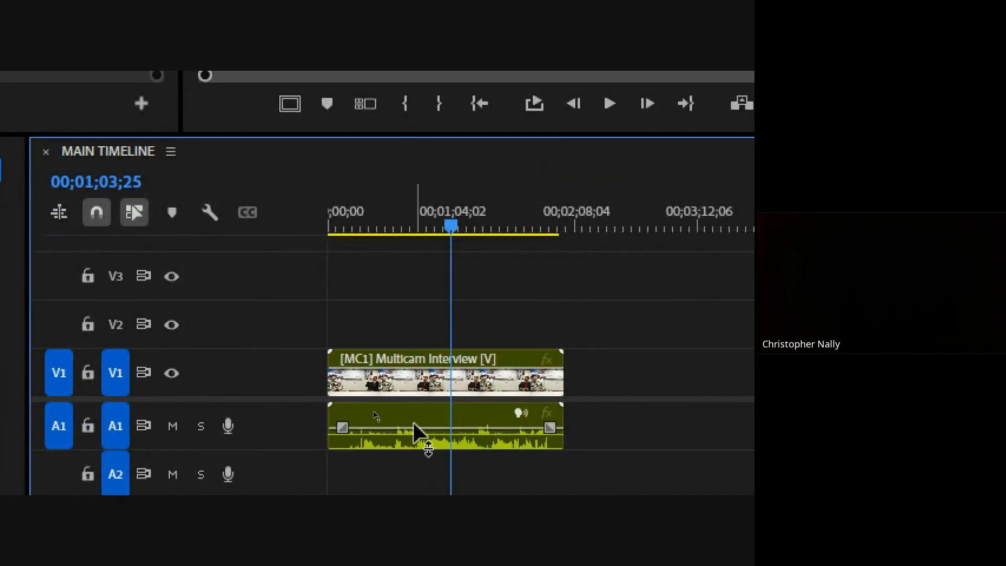
pyautogui.moveTo(413, 422)
pyautogui.hotkey('ctrl', 'z')
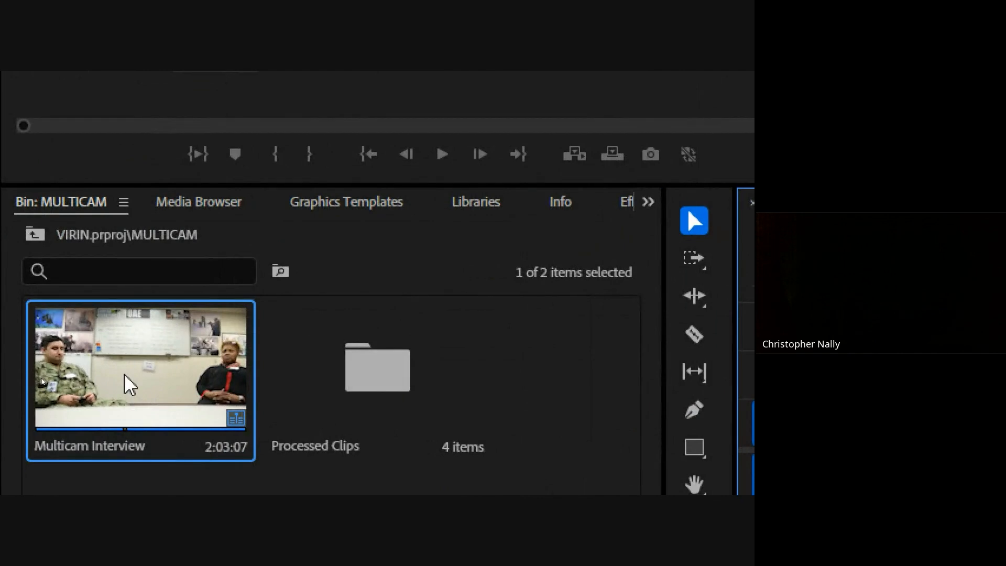
# - Open the Multicam Interview clip's audio channel settings and specify 2 audio clips with the Stereo channel format
pyautogui.rightClick(124, 373)
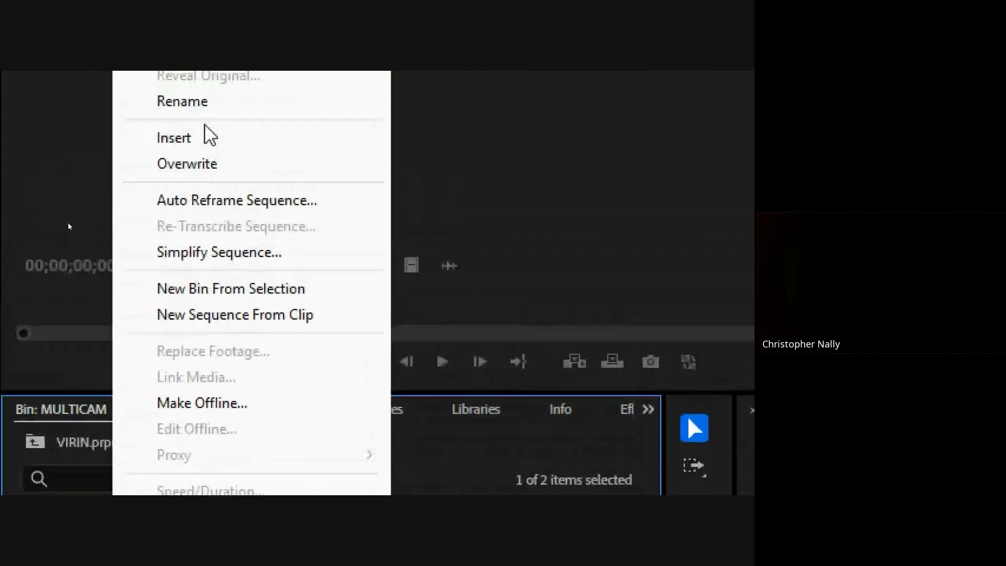
pyautogui.moveTo(209, 163)
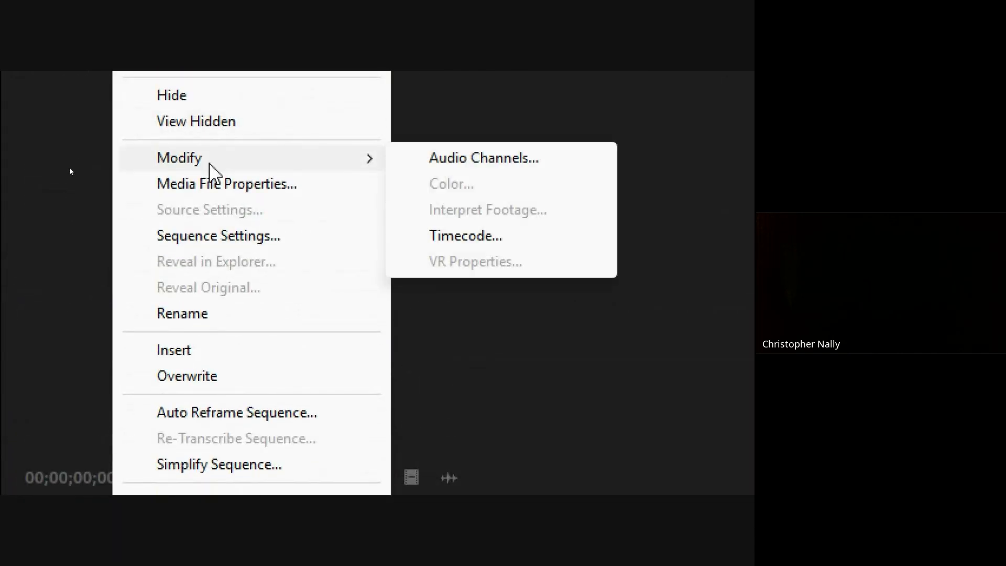
pyautogui.click(496, 172)
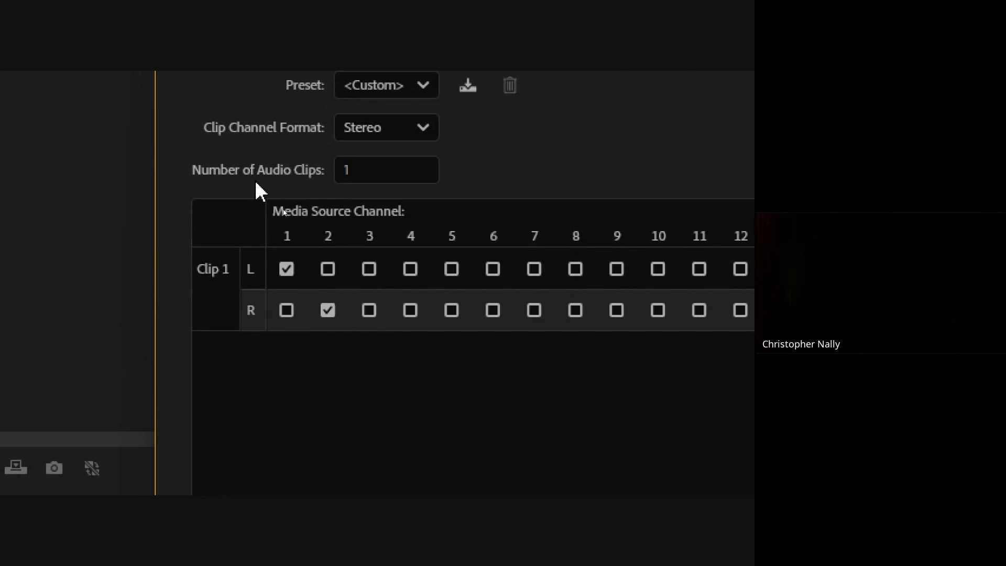
pyautogui.click(373, 173)
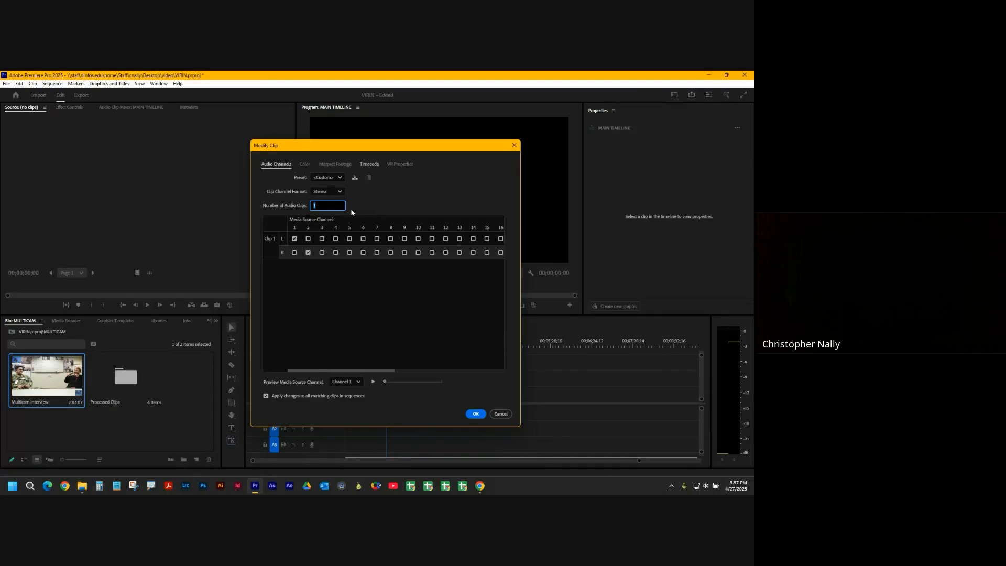
pyautogui.write('2')
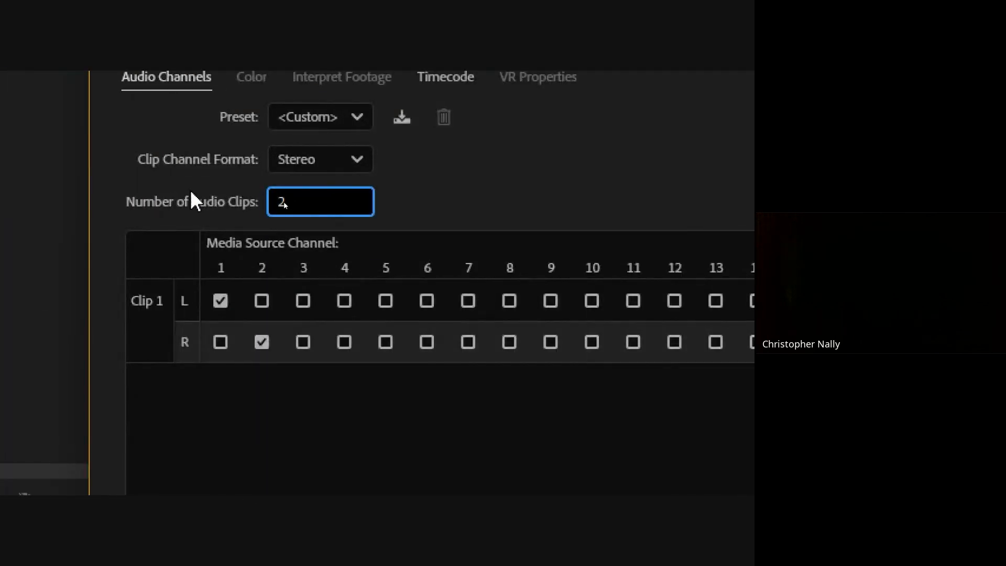
pyautogui.click(340, 163)
pyautogui.click(322, 227)
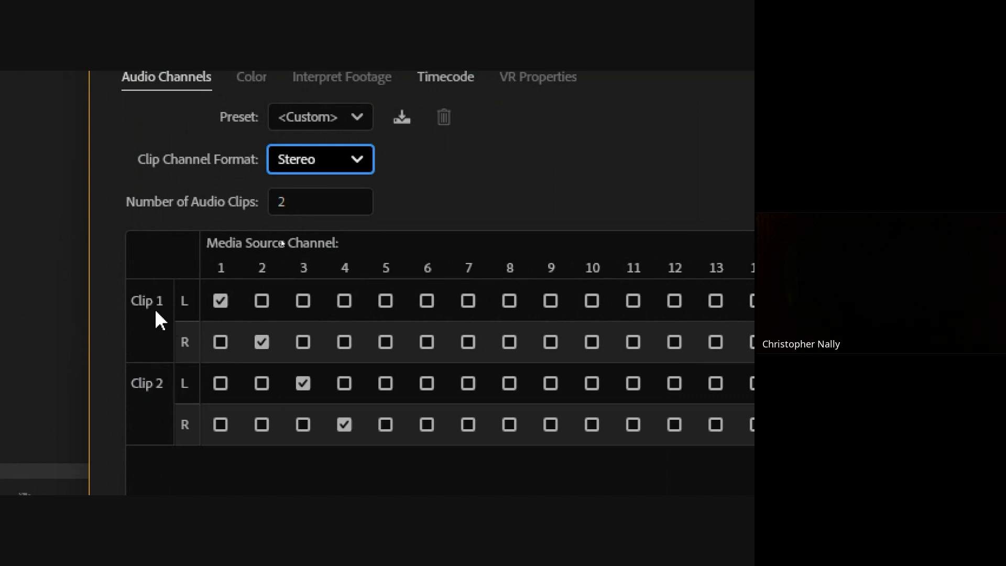
# - Assign both sides of Clip 1 to media source channel 1 and both sides of Clip 2 to channel 2
pyautogui.click(219, 343)
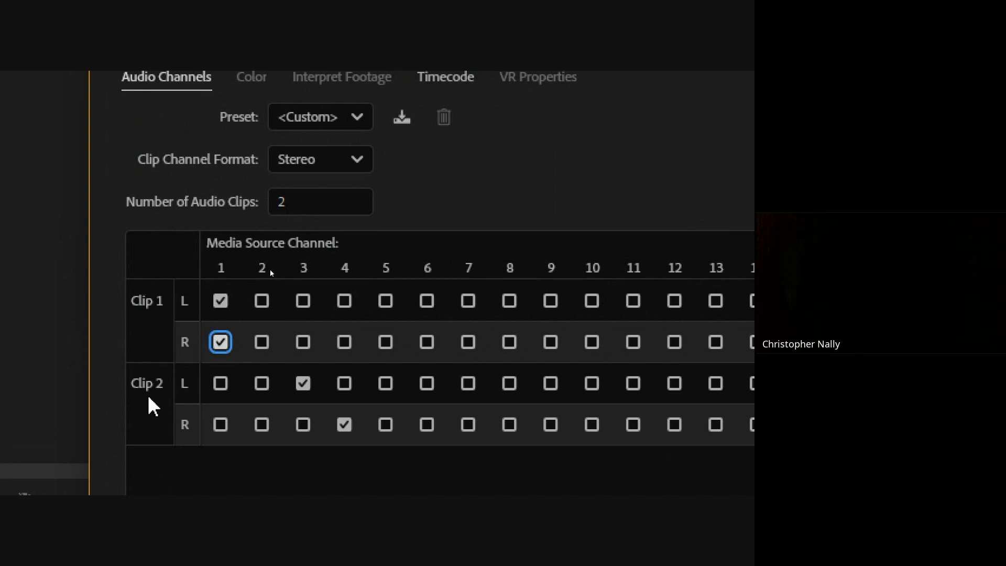
pyautogui.click(261, 385)
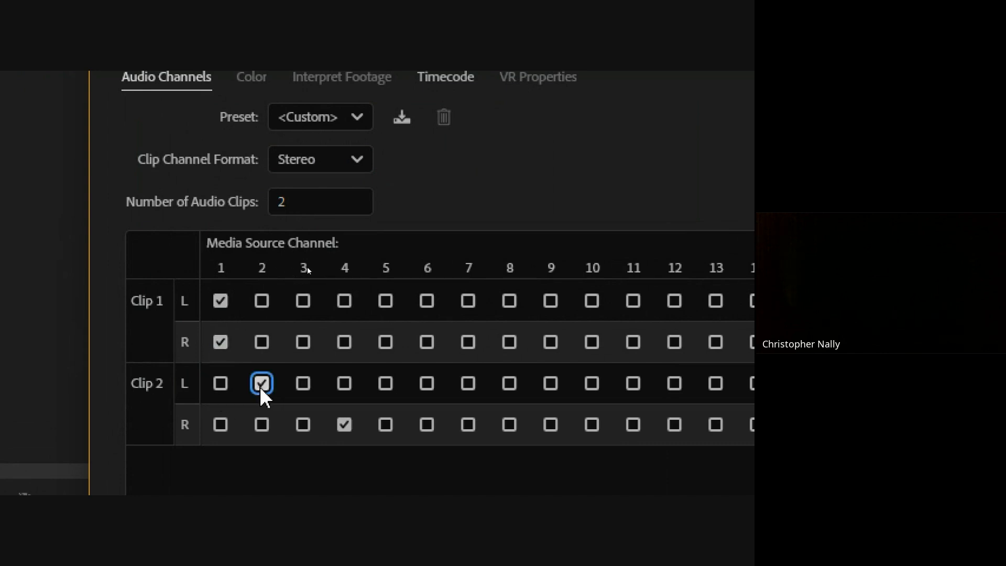
pyautogui.click(261, 426)
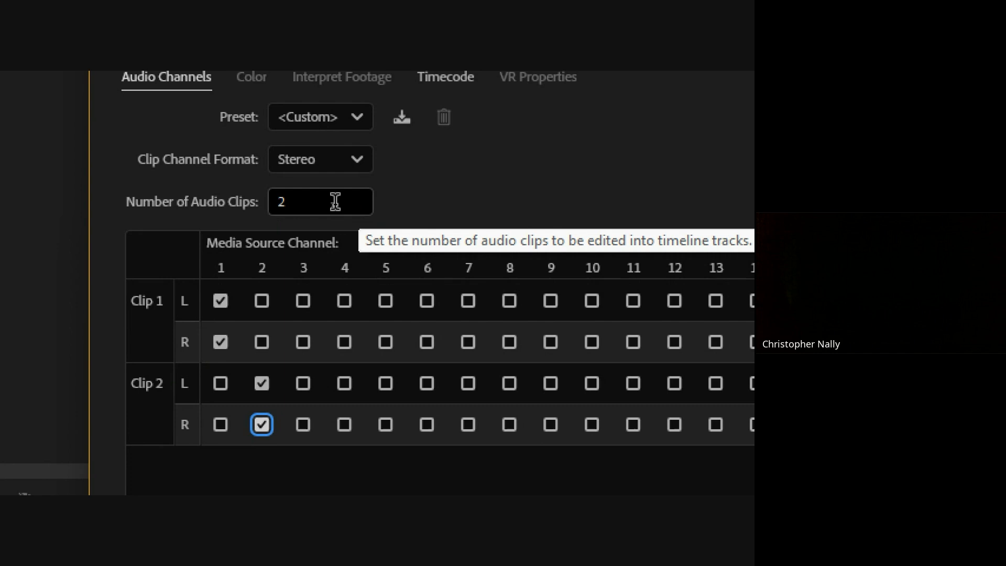
# - Try reducing the number of audio clips to 1
pyautogui.moveTo(321, 205); pyautogui.dragTo(288, 198)
pyautogui.write('1')
pyautogui.click(470, 199)
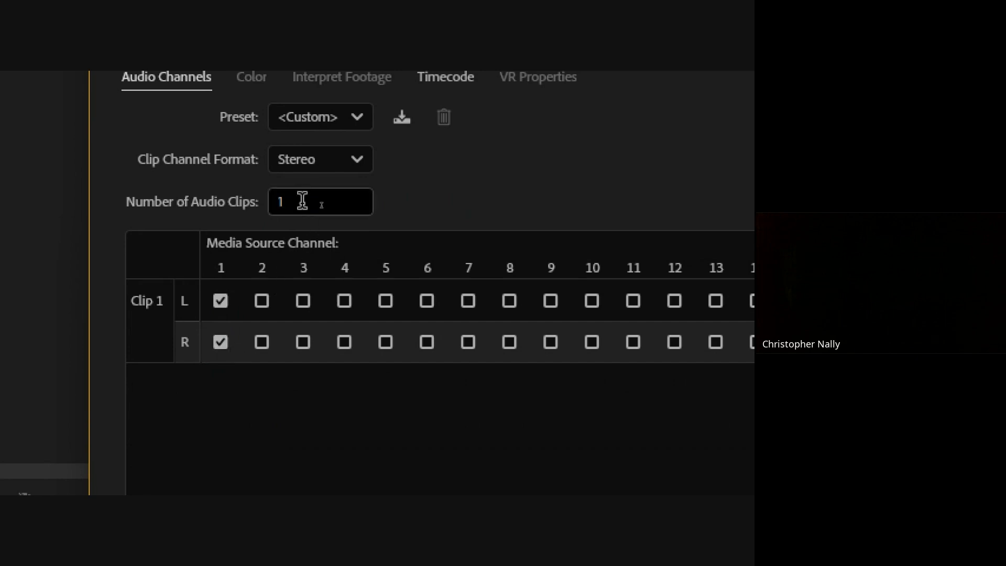
# - Set the number of audio clips to 2, assign both sides of Clip 2 to source channel 2, and apply the channel settings
pyautogui.moveTo(301, 200); pyautogui.dragTo(262, 202)
pyautogui.press('BackSpace')
pyautogui.write('2')
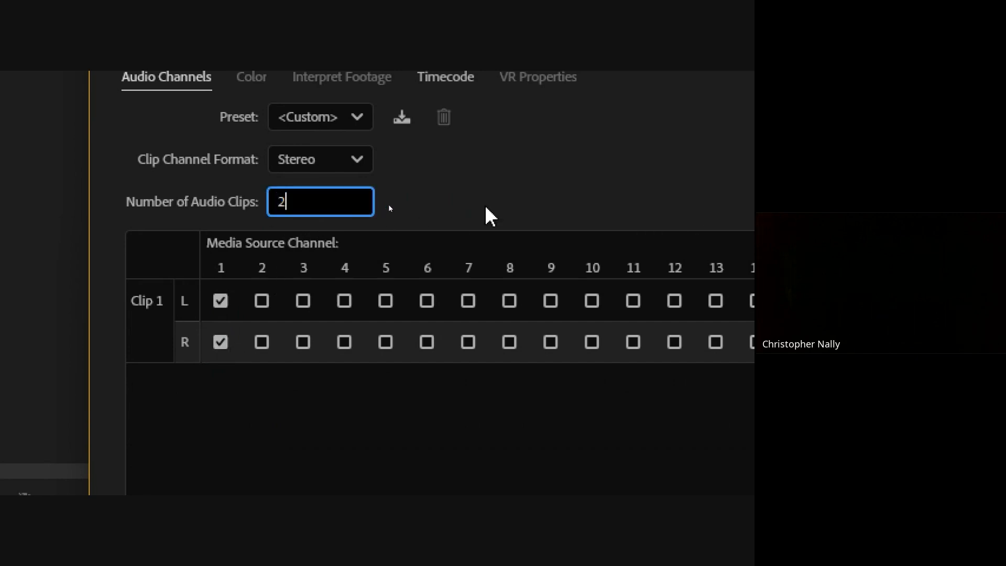
pyautogui.click(515, 204)
pyautogui.click(262, 383)
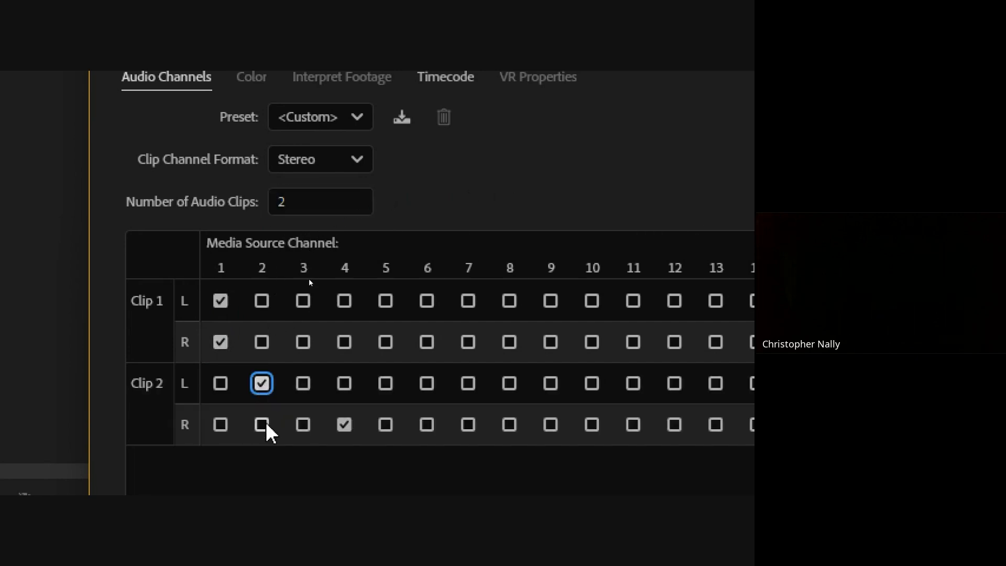
pyautogui.click(262, 424)
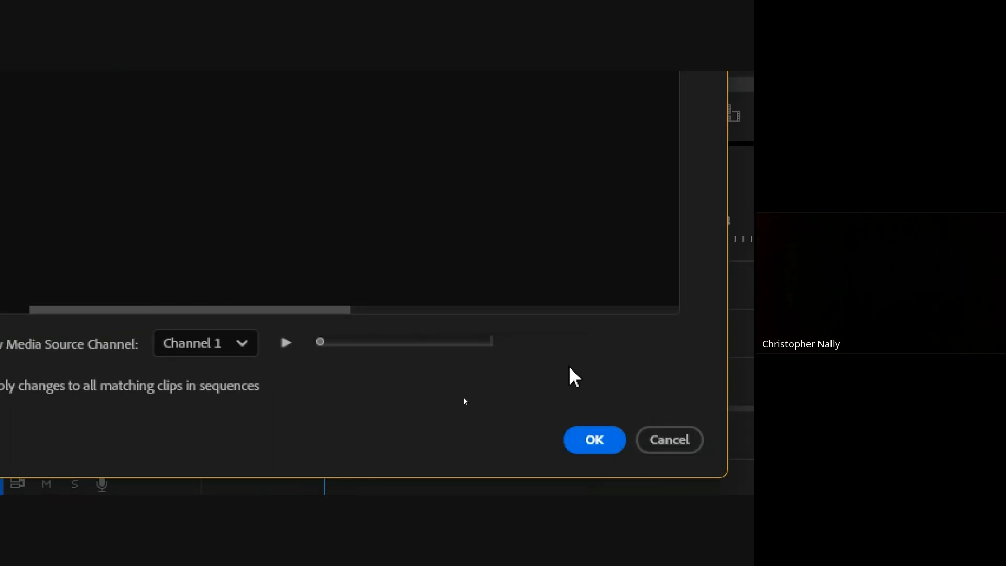
pyautogui.click(590, 445)
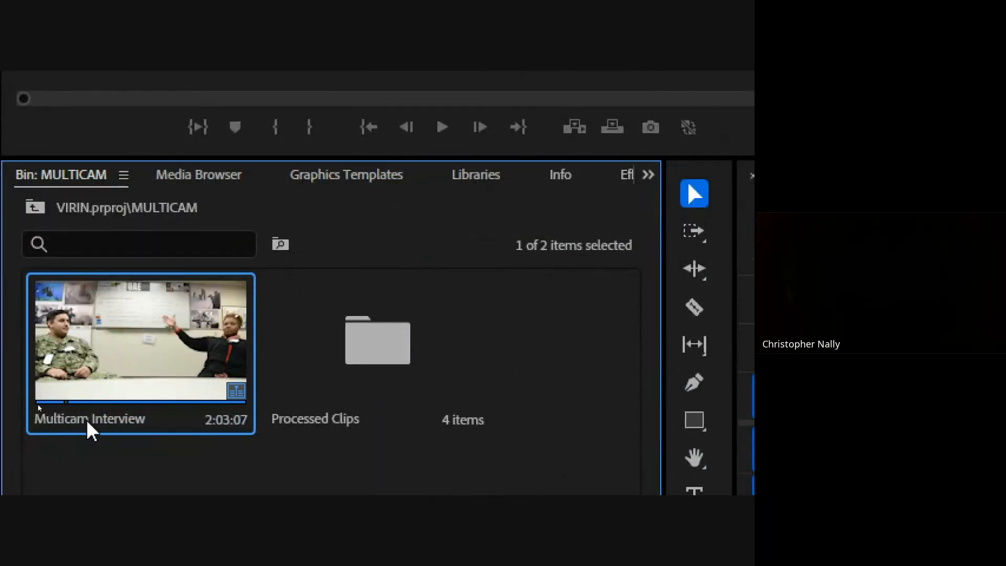
# - Create a new sequence from the Multicam Interview clip and close the Properties panel to enlarge the Program monitor
pyautogui.rightClick(131, 349)
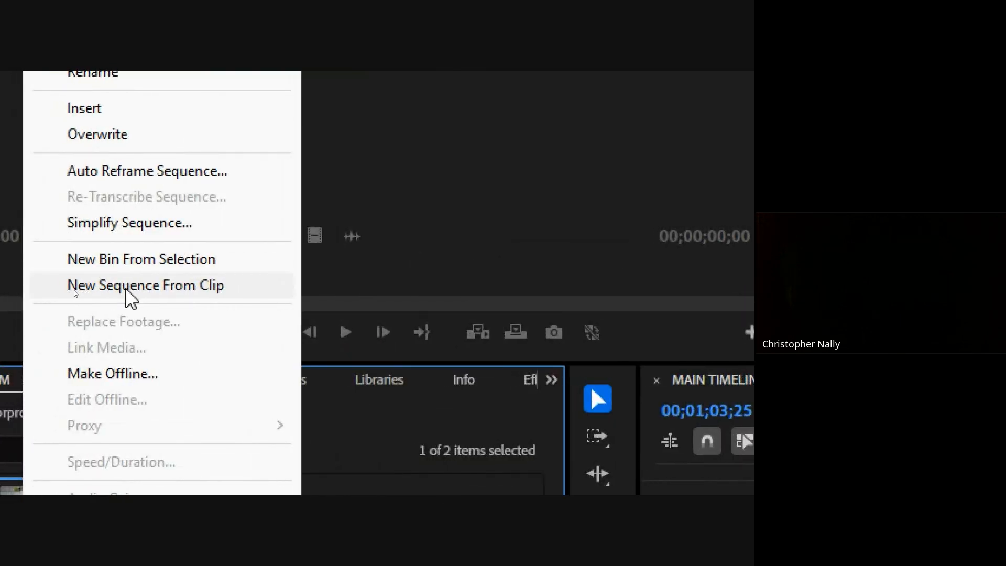
pyautogui.click(126, 292)
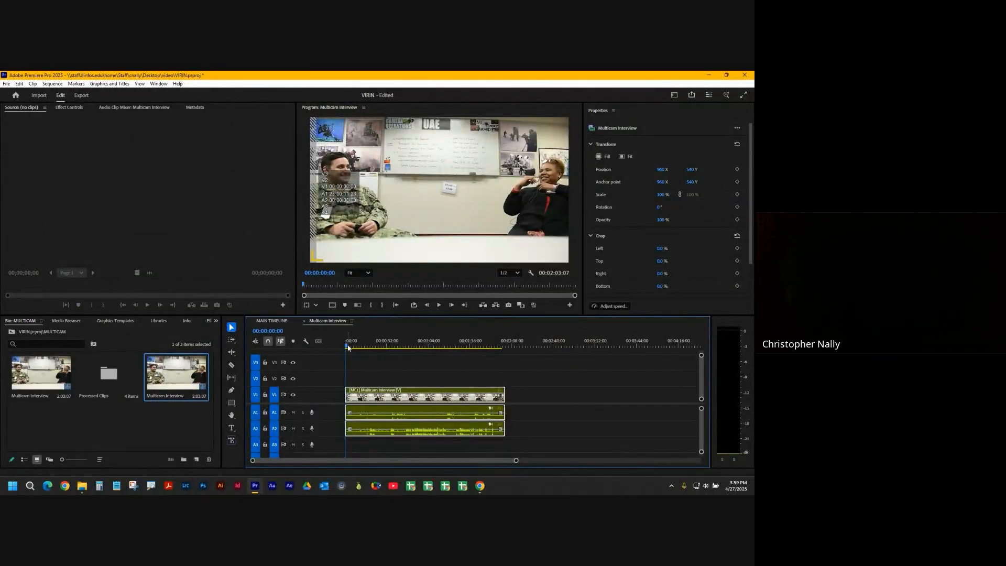
pyautogui.moveTo(347, 346)
pyautogui.mouseDown()
pyautogui.moveTo(449, 346)
pyautogui.moveTo(360, 354)
pyautogui.mouseUp()
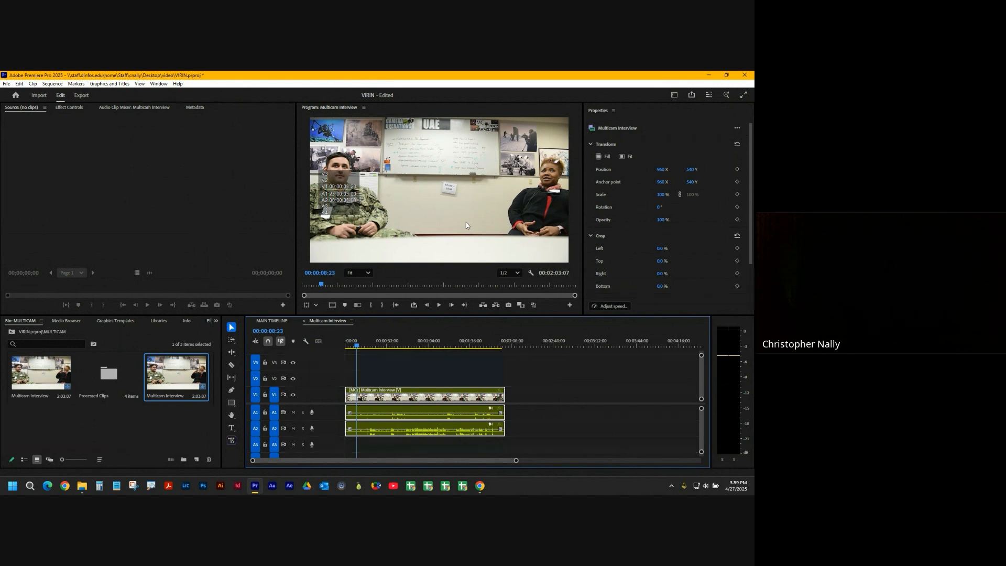
pyautogui.click(613, 111)
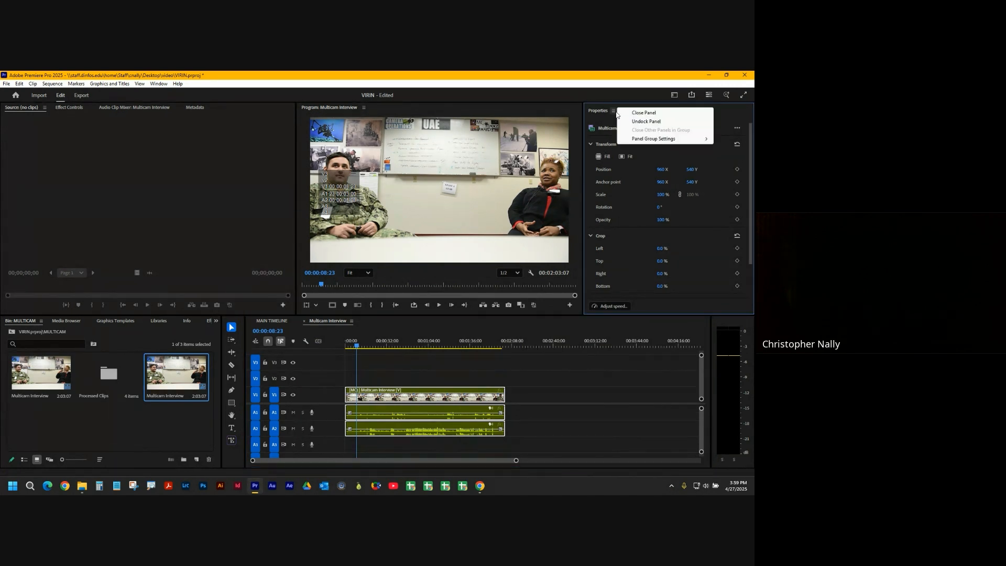
pyautogui.click(630, 113)
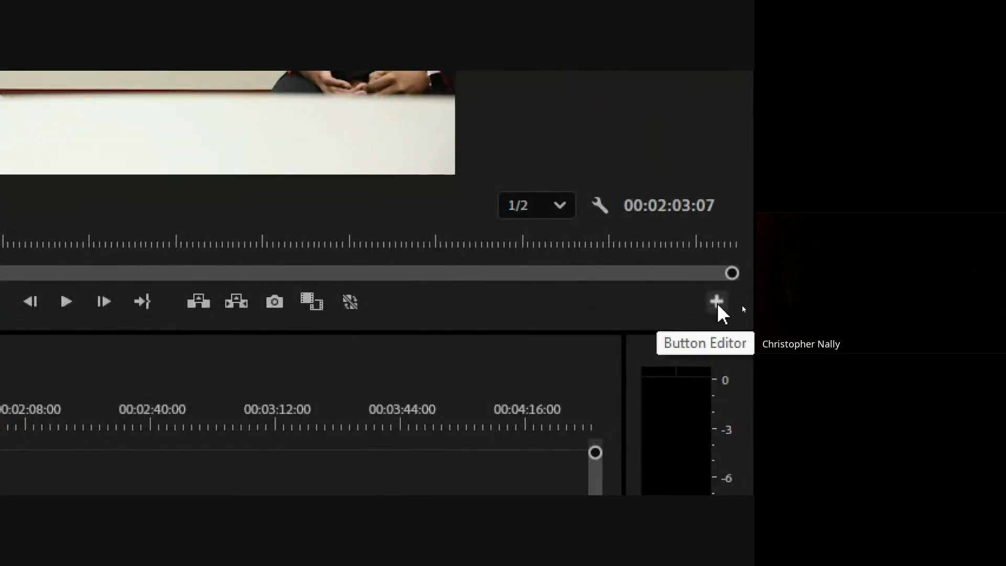
# - Add the multi-camera view toggle before the safe margins control in the Program monitor and turn on the multi-camera view
pyautogui.click(717, 303)
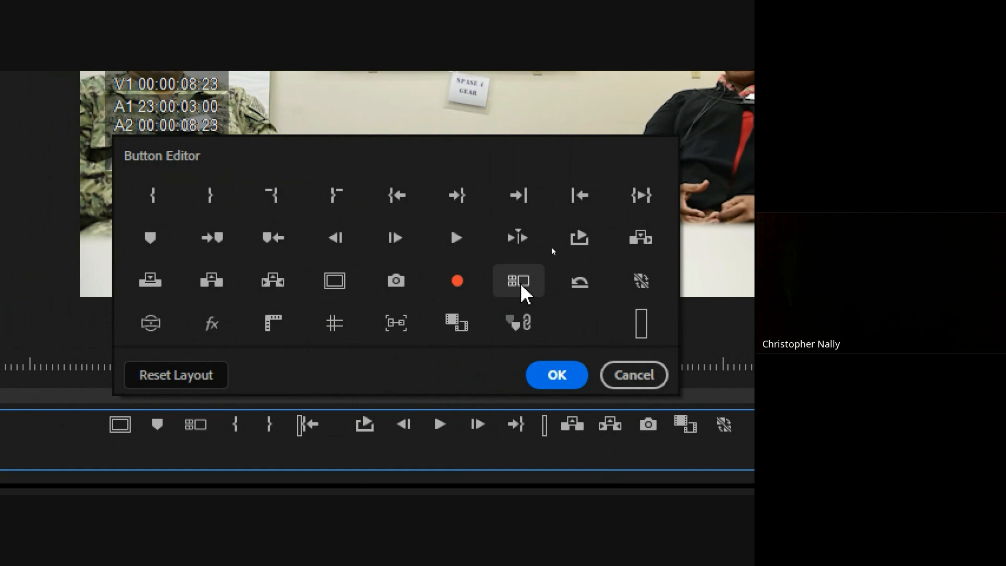
pyautogui.moveTo(521, 285); pyautogui.dragTo(110, 435)
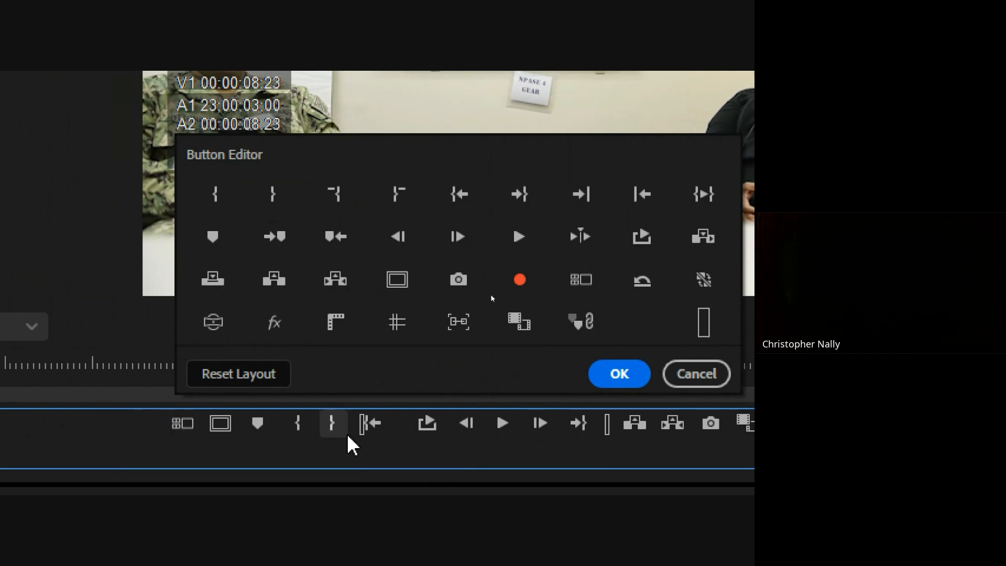
pyautogui.click(597, 379)
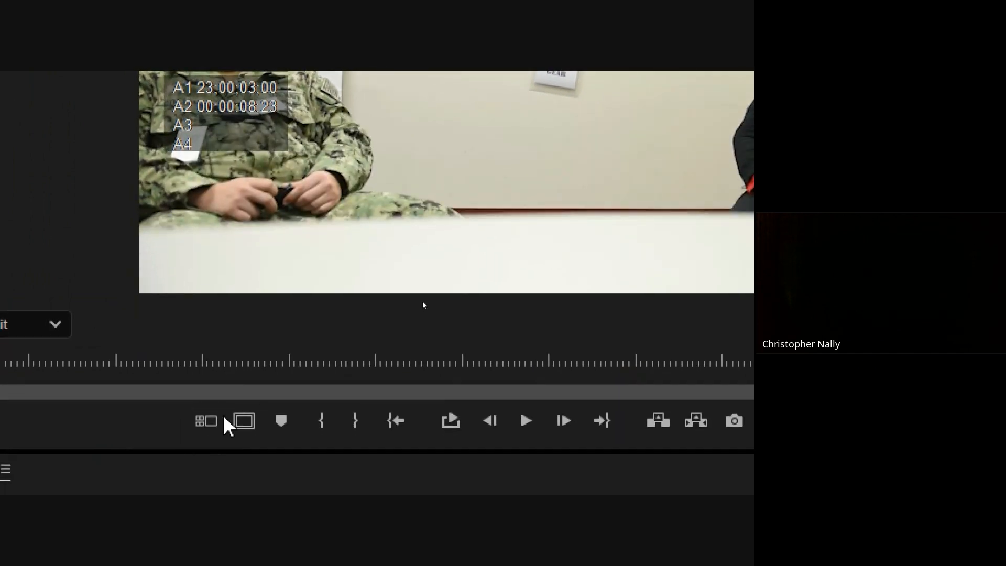
pyautogui.click(204, 424)
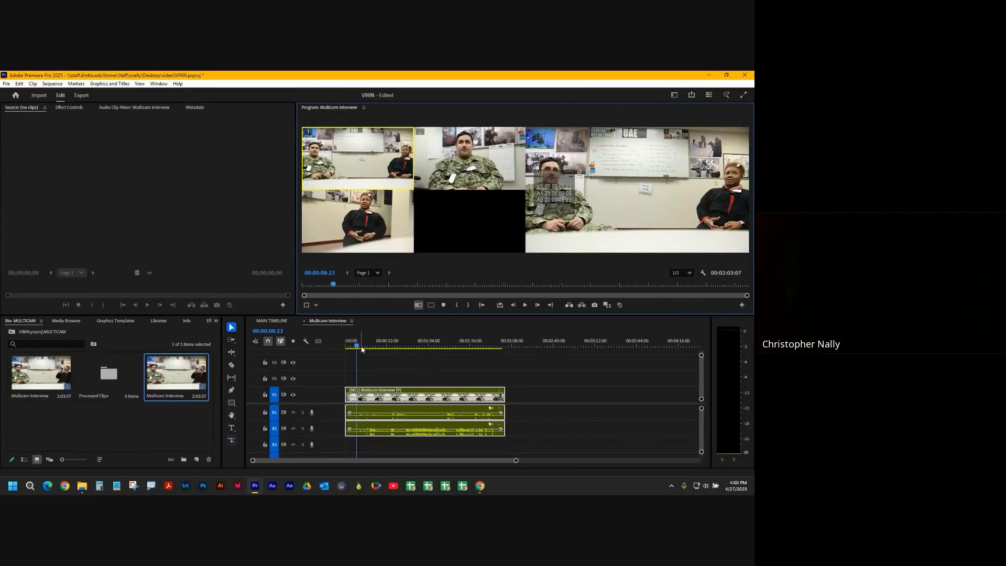
# - Play the sequence from its start, cutting live to camera 2, camera 3, camera 1 and camera 3 again, and stop playback
pyautogui.moveTo(356, 346); pyautogui.dragTo(338, 345)
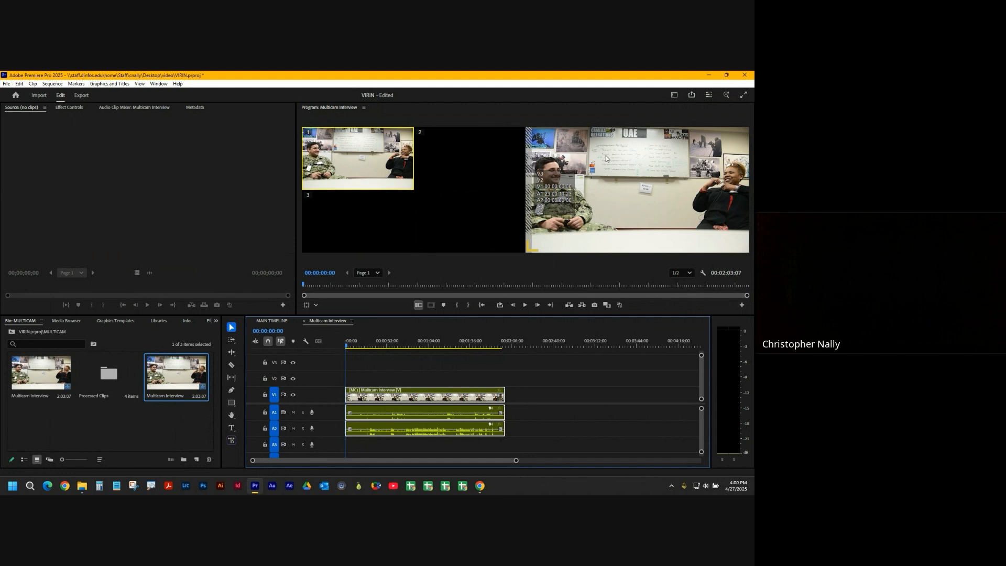
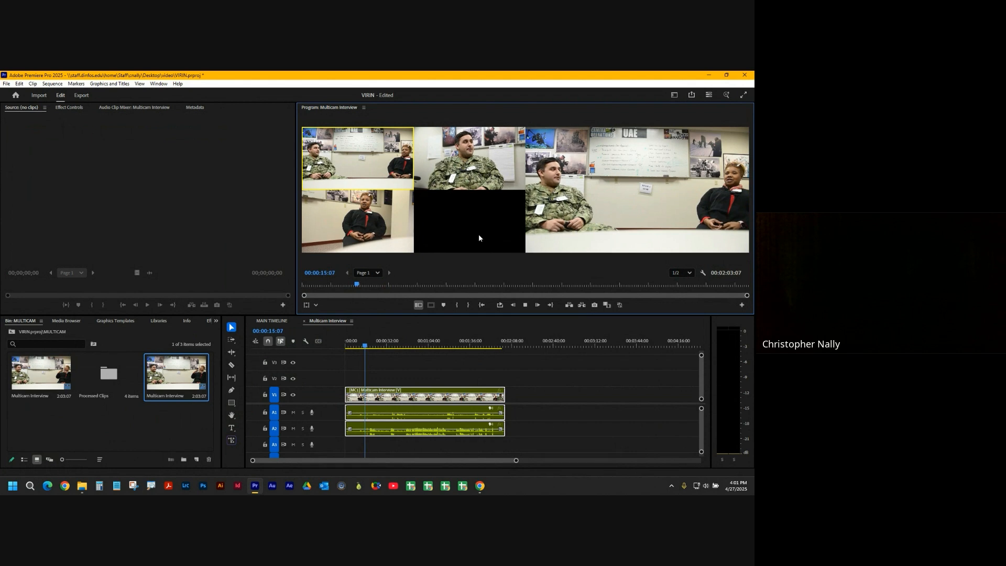
pyautogui.click(472, 178)
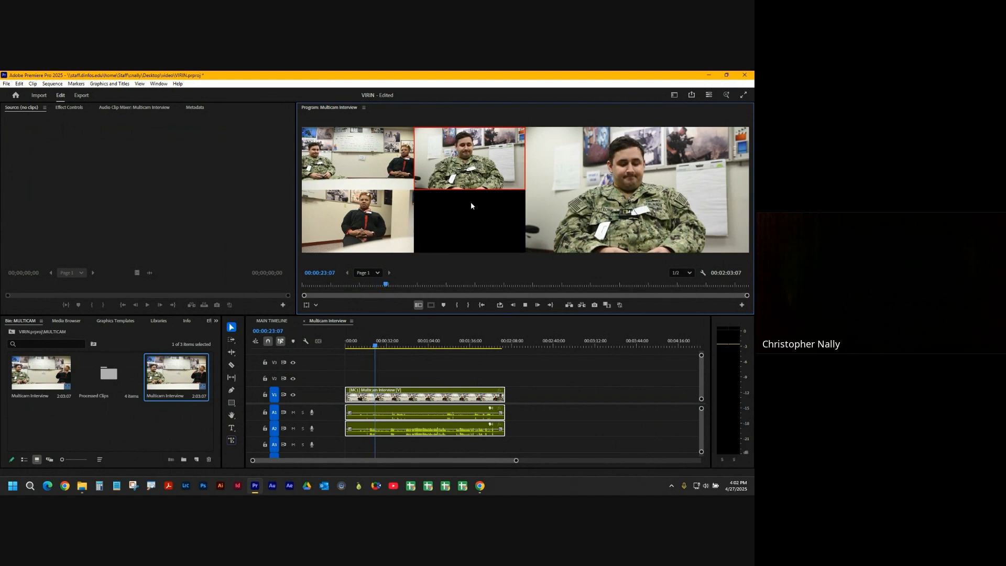
pyautogui.click(379, 231)
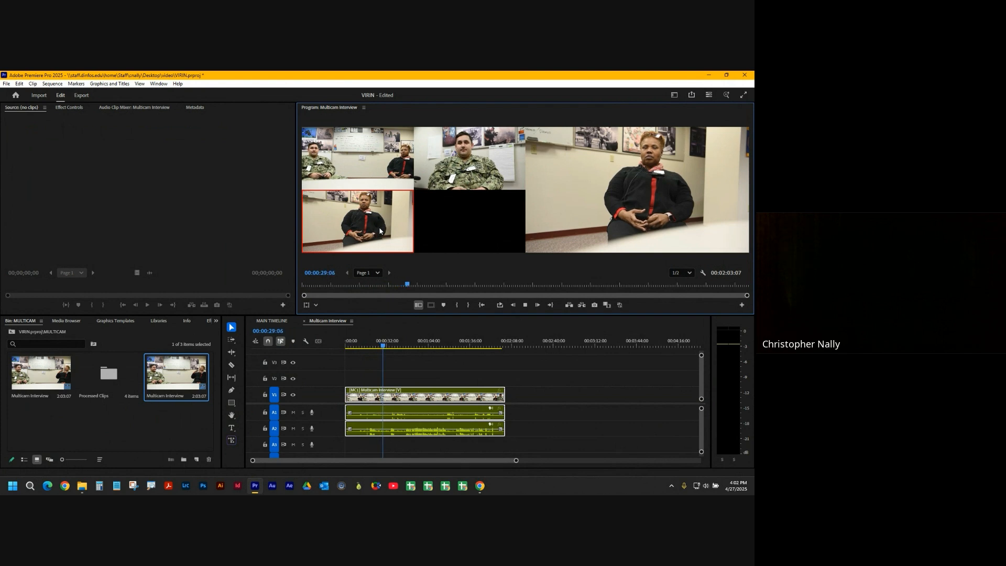
pyautogui.click(377, 172)
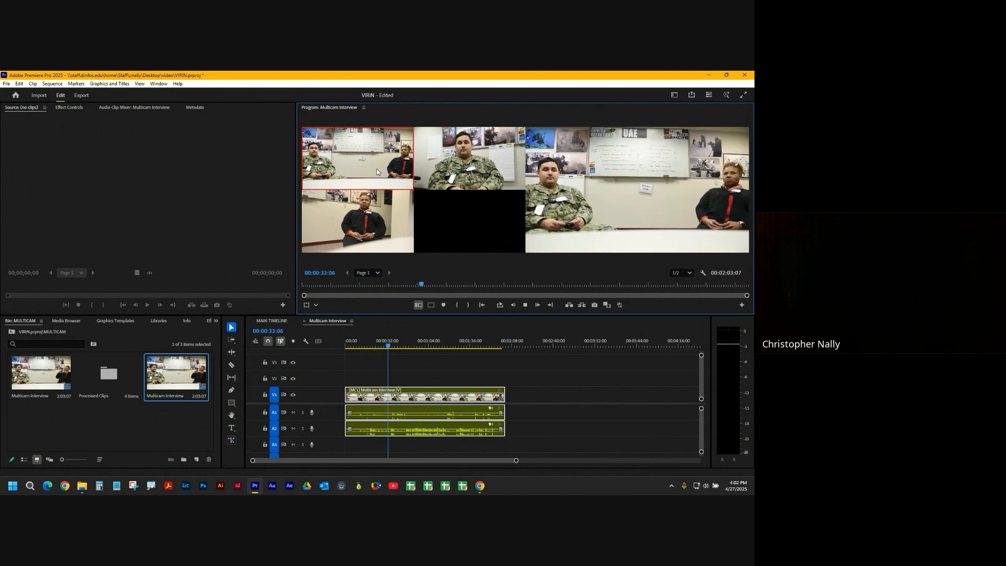
pyautogui.click(350, 232)
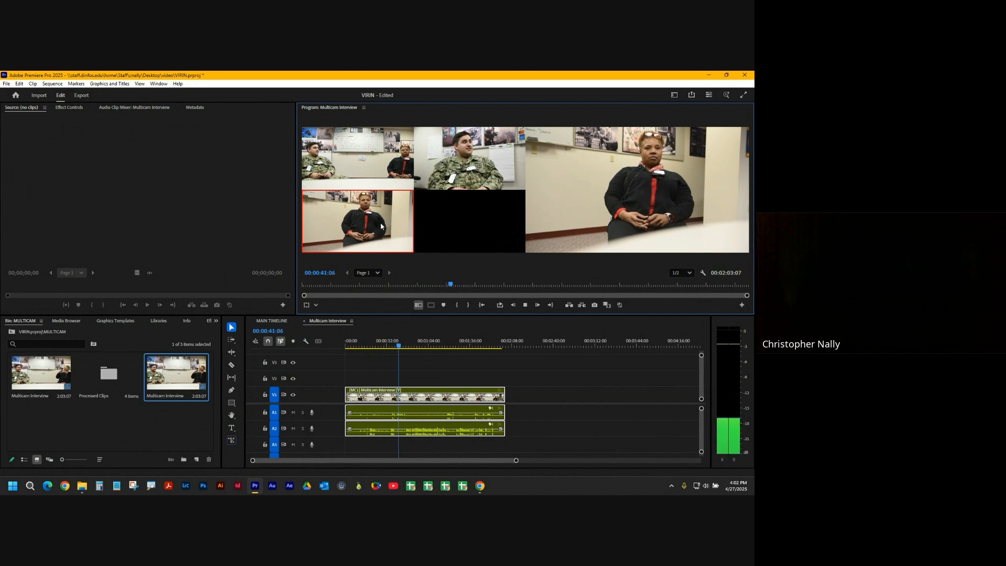
pyautogui.press('space')
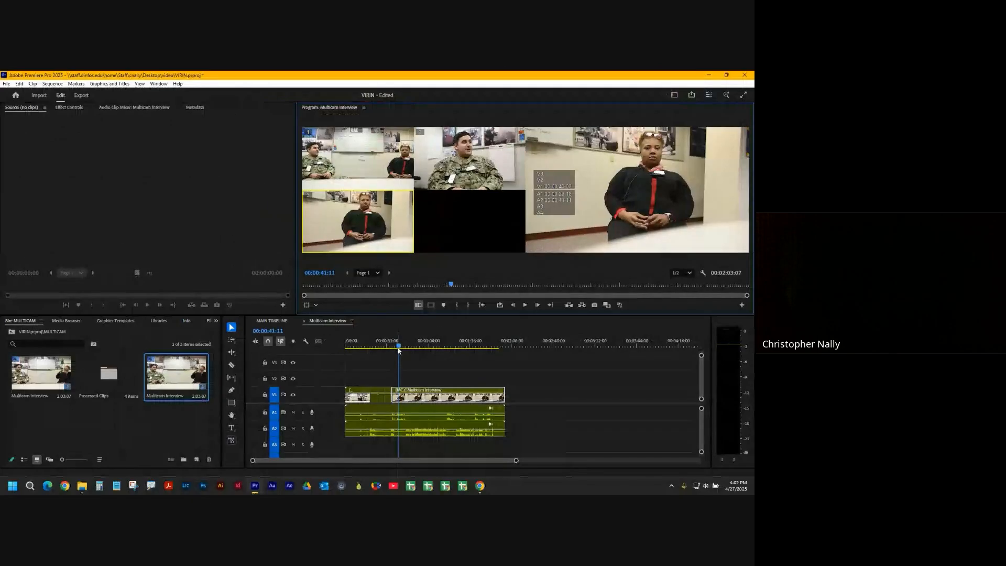
# - Scrub back through the camera cuts in the Multicam Interview sequence to about 00:00:17:16 and mute the computer's sound
pyautogui.moveTo(398, 347)
pyautogui.mouseDown()
pyautogui.moveTo(374, 348)
pyautogui.moveTo(382, 350)
pyautogui.mouseUp()
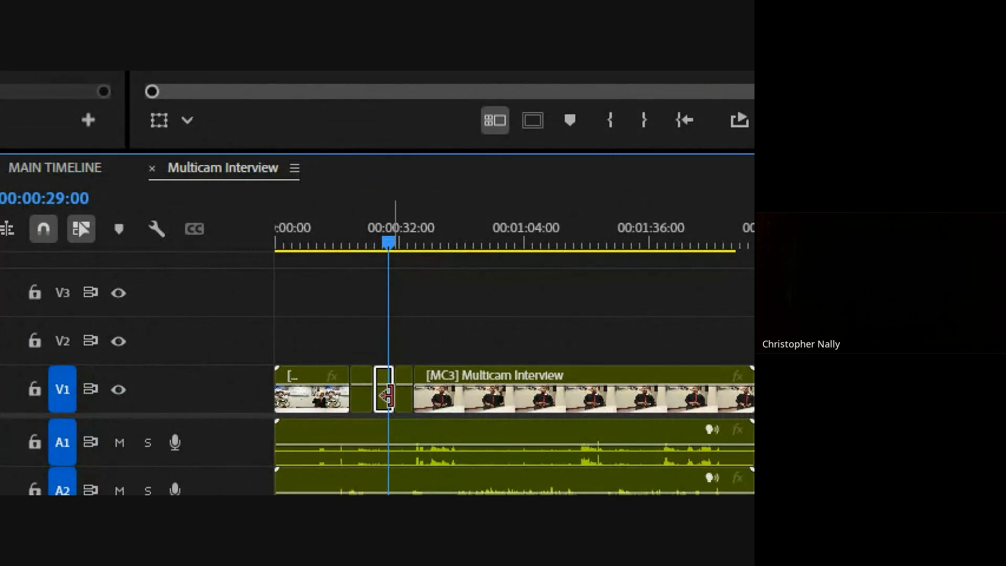
pyautogui.moveTo(383, 249); pyautogui.dragTo(347, 244)
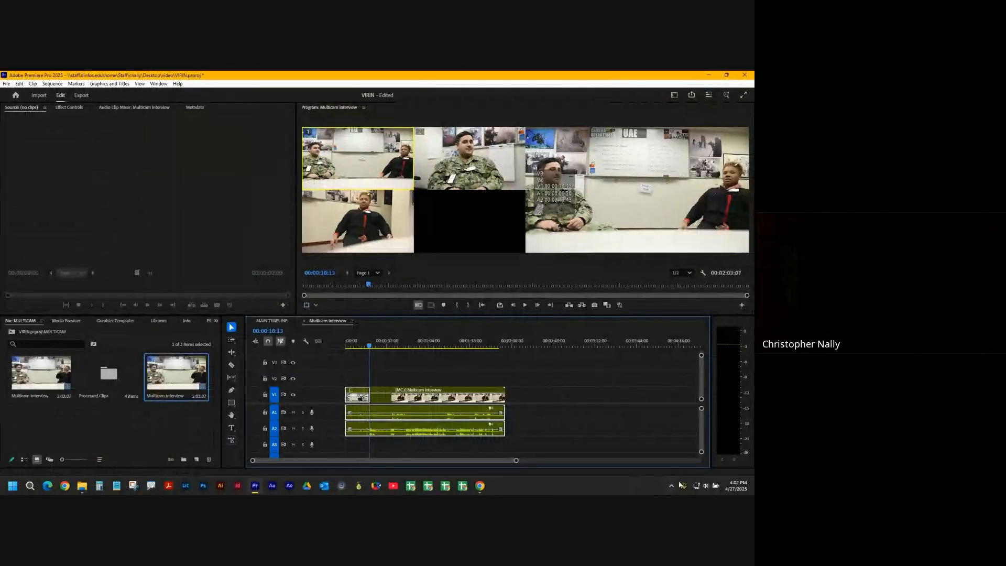
pyautogui.click(708, 486)
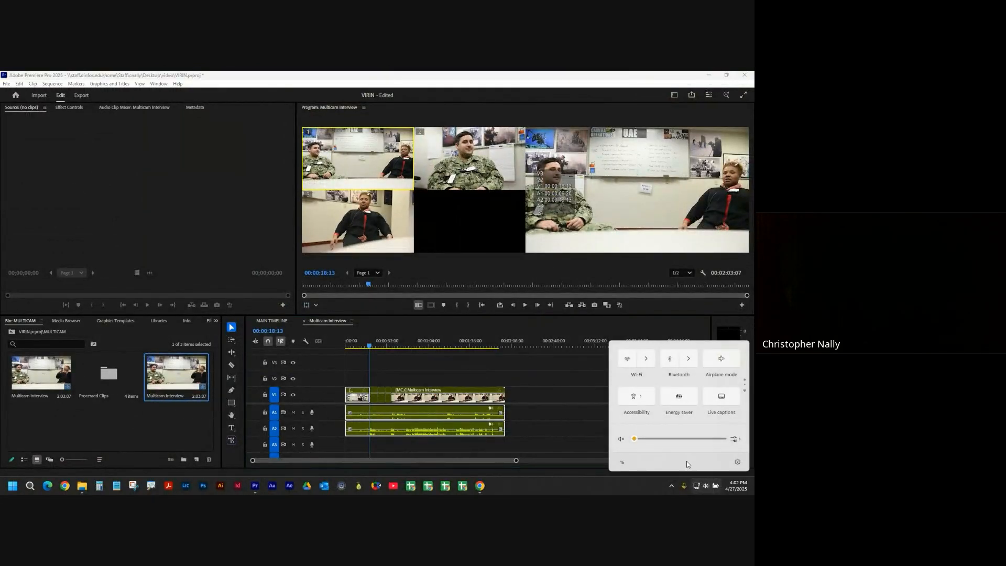
pyautogui.click(623, 441)
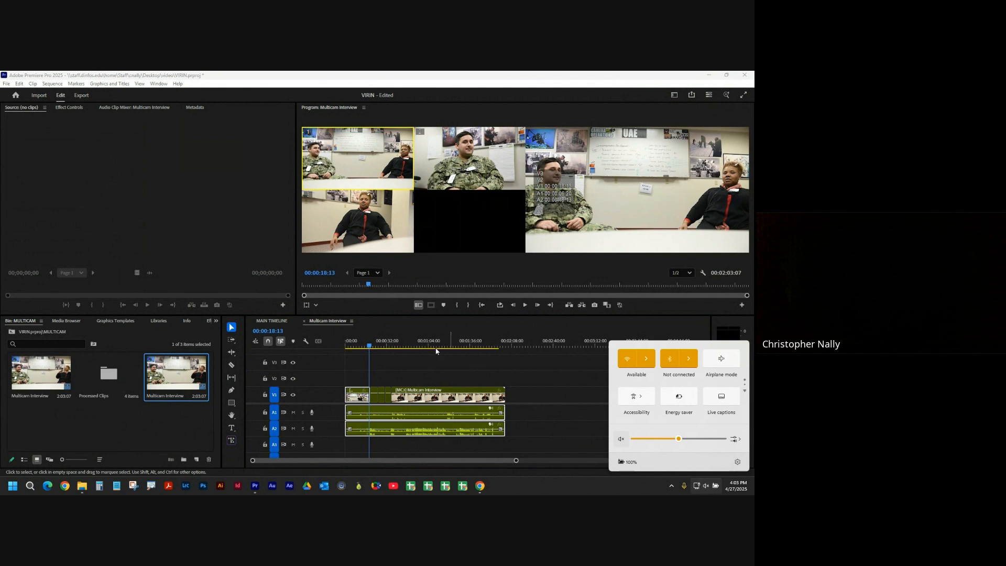
pyautogui.moveTo(373, 346); pyautogui.dragTo(368, 346)
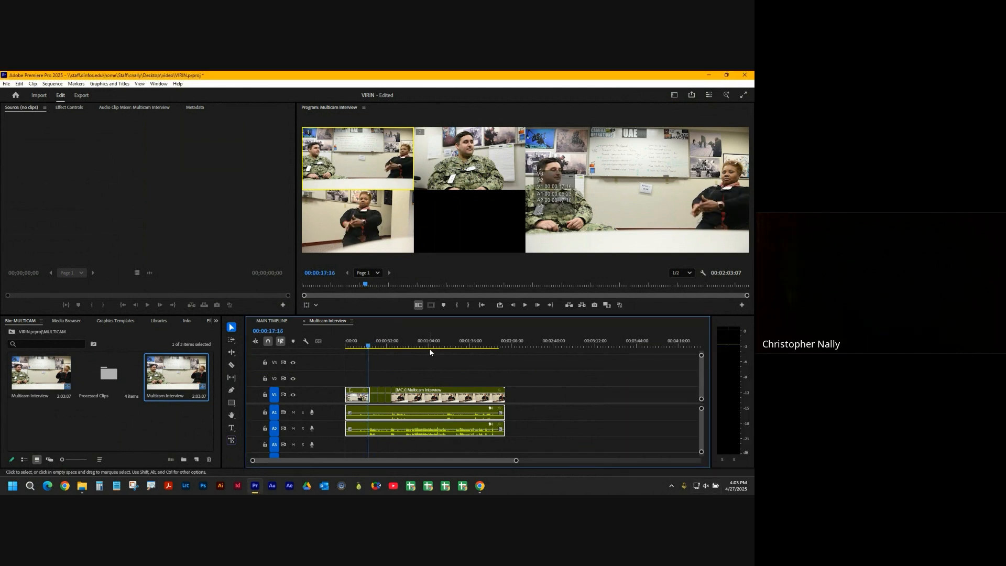
# - Play on from 00:00:17:16, cutting live to cameras 2, 3, 2, 1, 3, 2, 3, 1 and 3, and stop at about 00:01:18:01
pyautogui.click(527, 308)
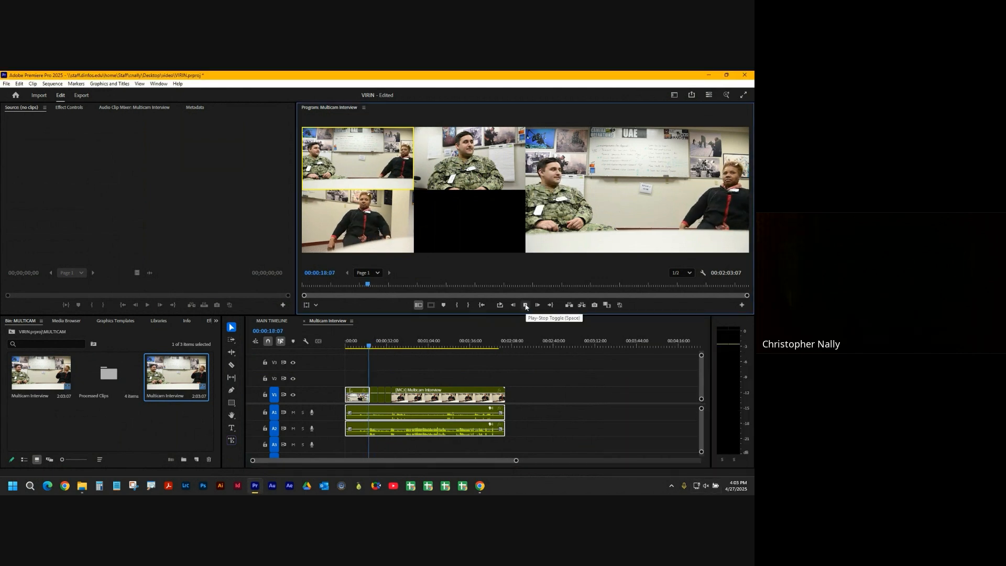
pyautogui.press('2')
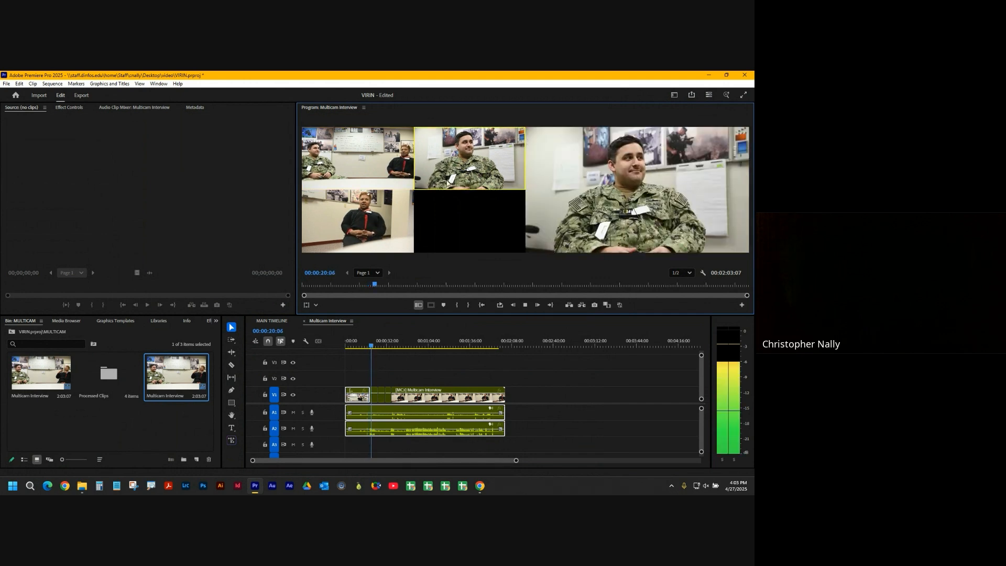
pyautogui.click(377, 222)
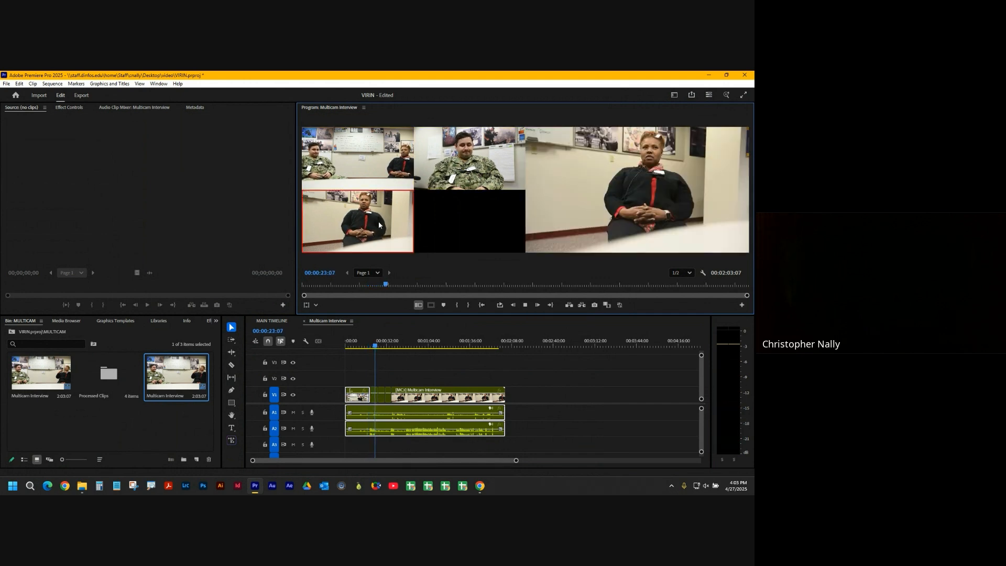
pyautogui.click(439, 150)
pyautogui.click(379, 155)
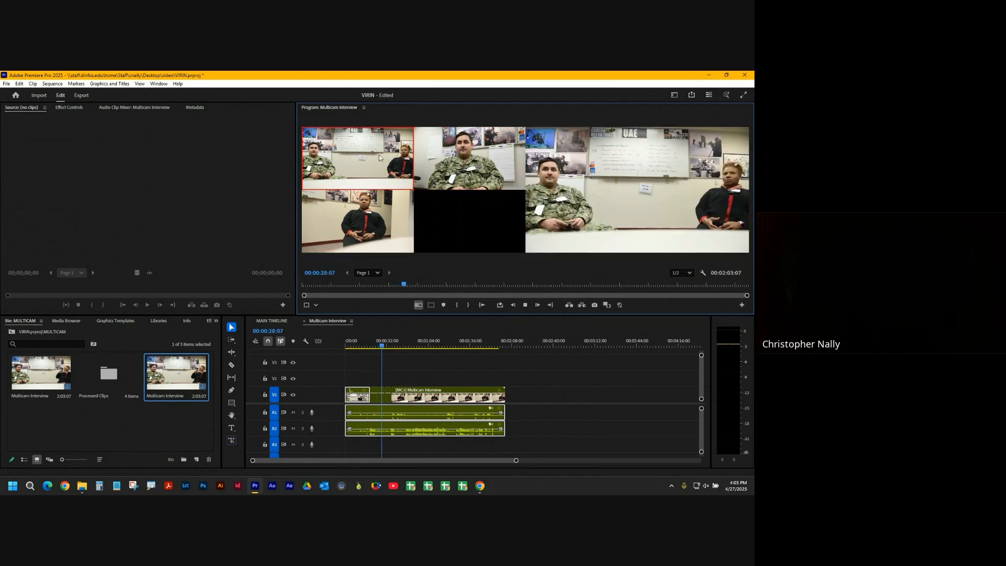
pyautogui.click(372, 220)
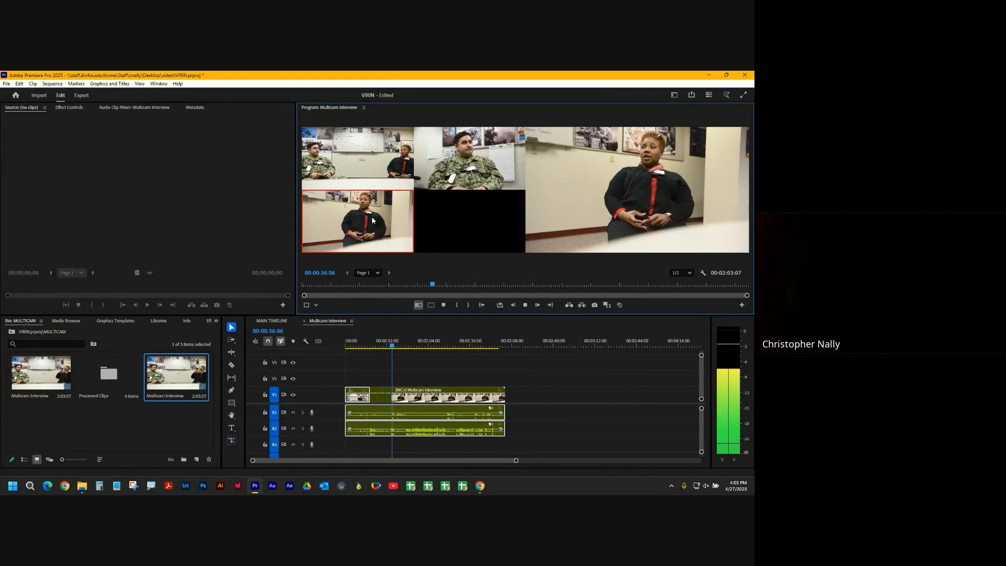
pyautogui.click(448, 176)
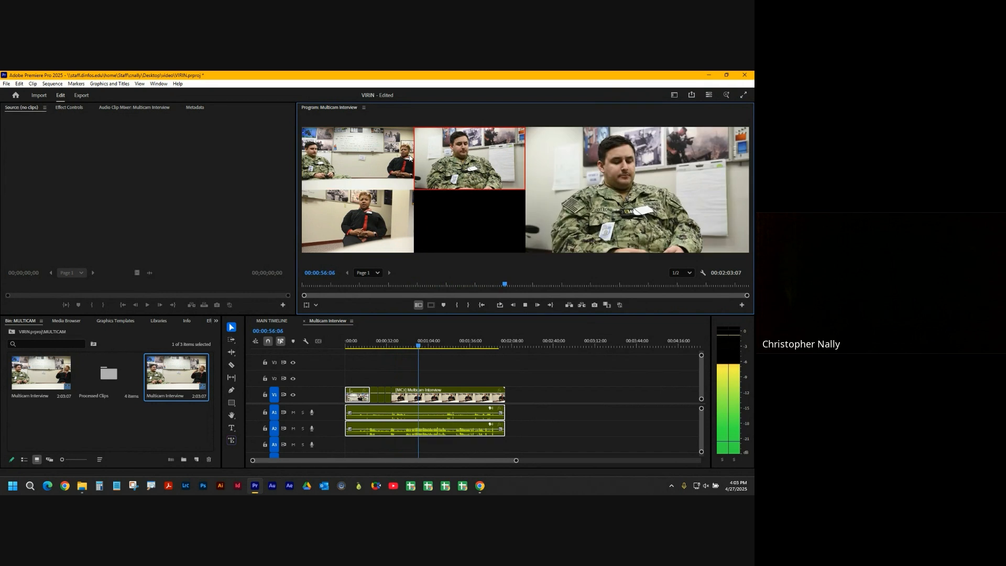
pyautogui.press('3')
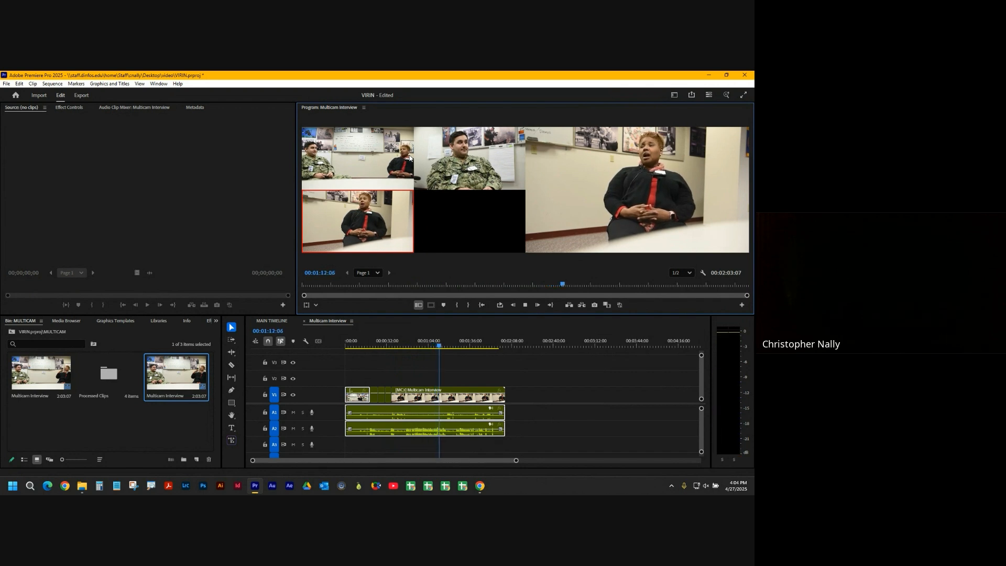
pyautogui.click(410, 159)
pyautogui.press('3')
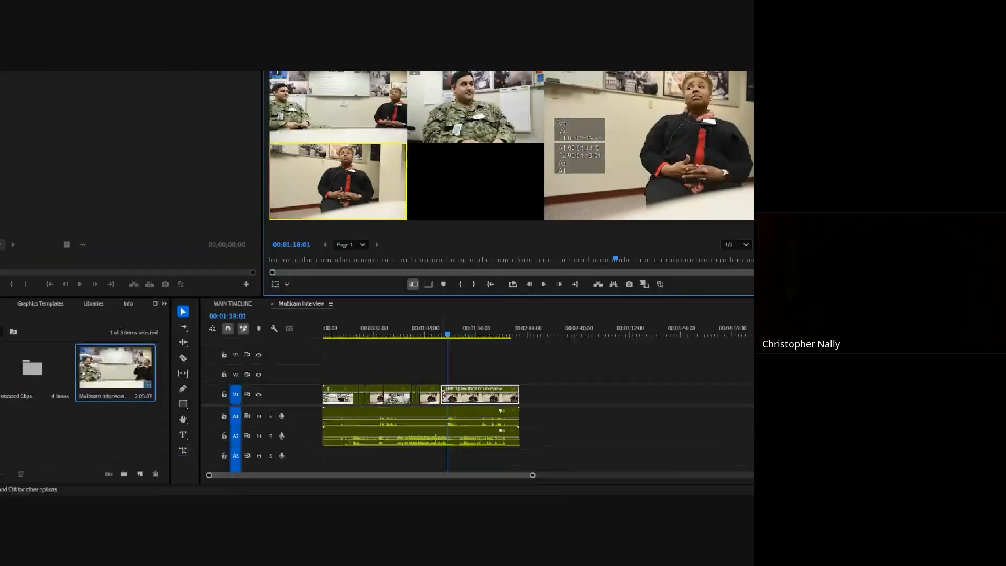
# - Recut the sequence live from 00:00:10:08, switching to cameras 2, 3, 1, 2 and 3, and stop at about 00:00:41:21
pyautogui.moveTo(447, 349); pyautogui.dragTo(365, 348)
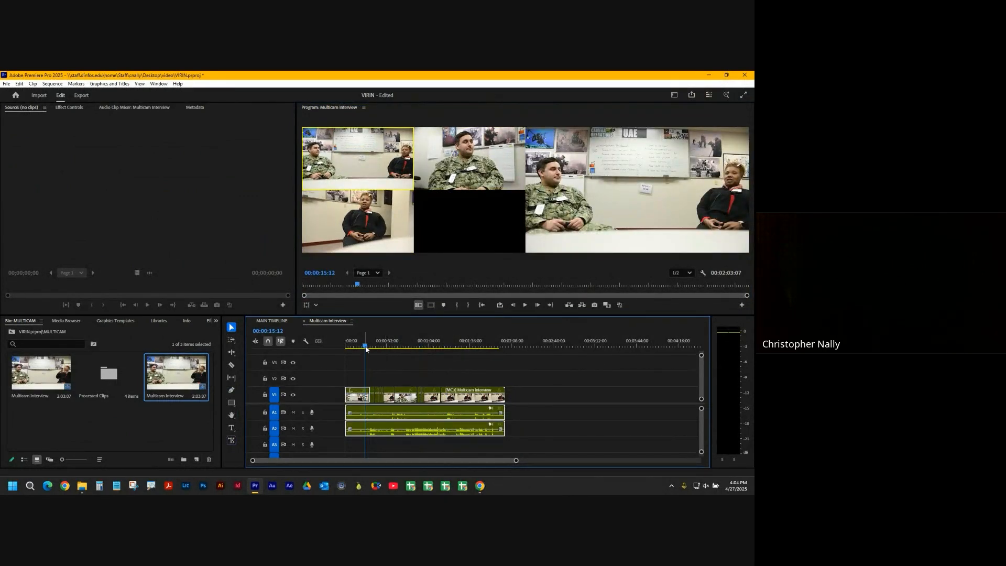
pyautogui.moveTo(366, 348)
pyautogui.mouseDown()
pyautogui.moveTo(476, 350)
pyautogui.moveTo(360, 343)
pyautogui.mouseUp()
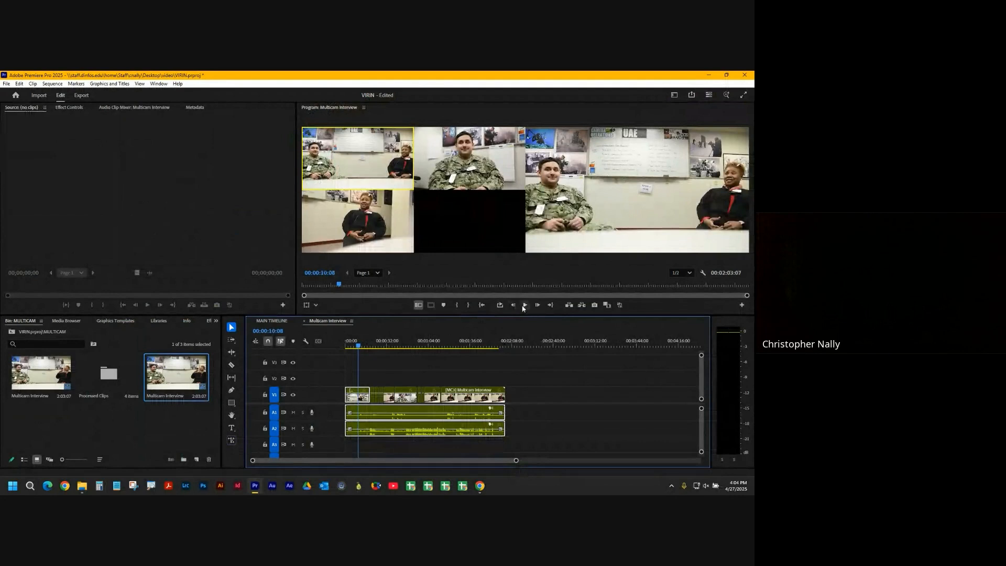
pyautogui.click(524, 305)
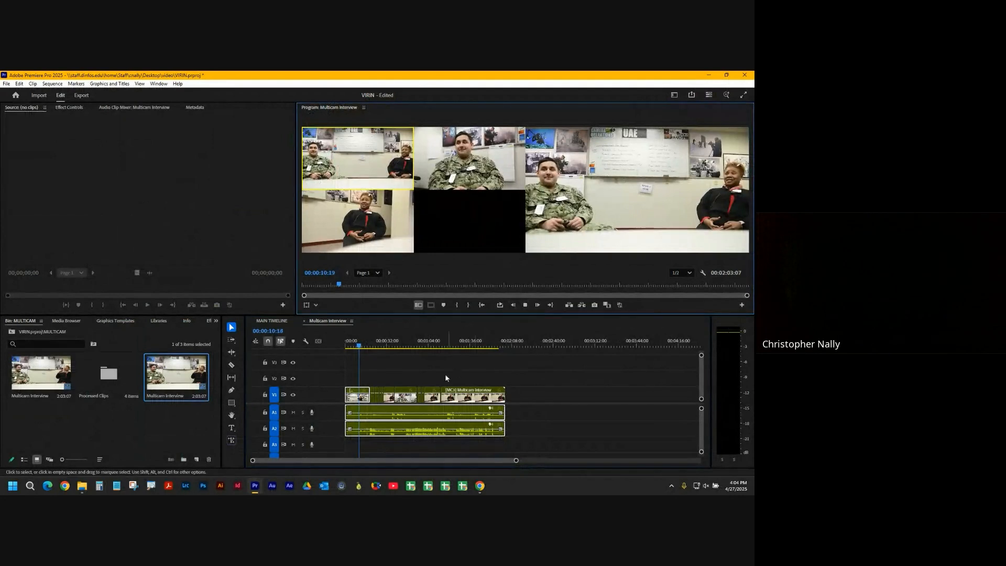
pyautogui.click(476, 184)
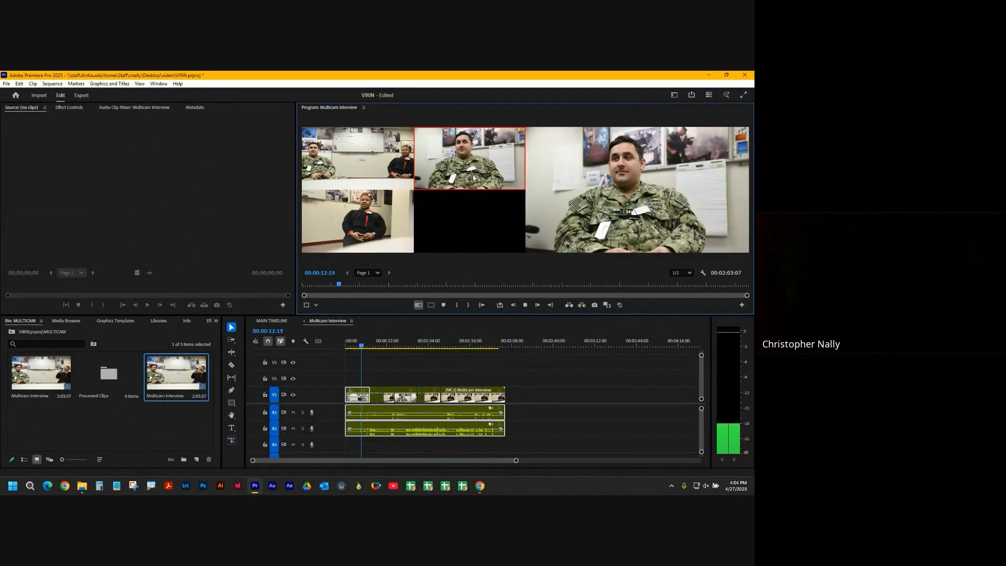
pyautogui.click(371, 234)
pyautogui.click(378, 181)
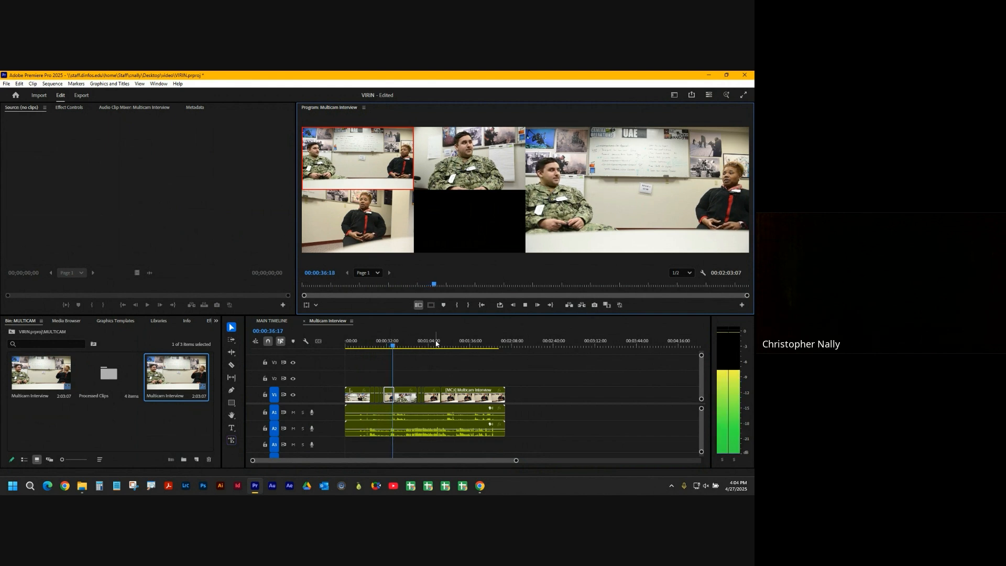
pyautogui.click(464, 182)
pyautogui.press('3')
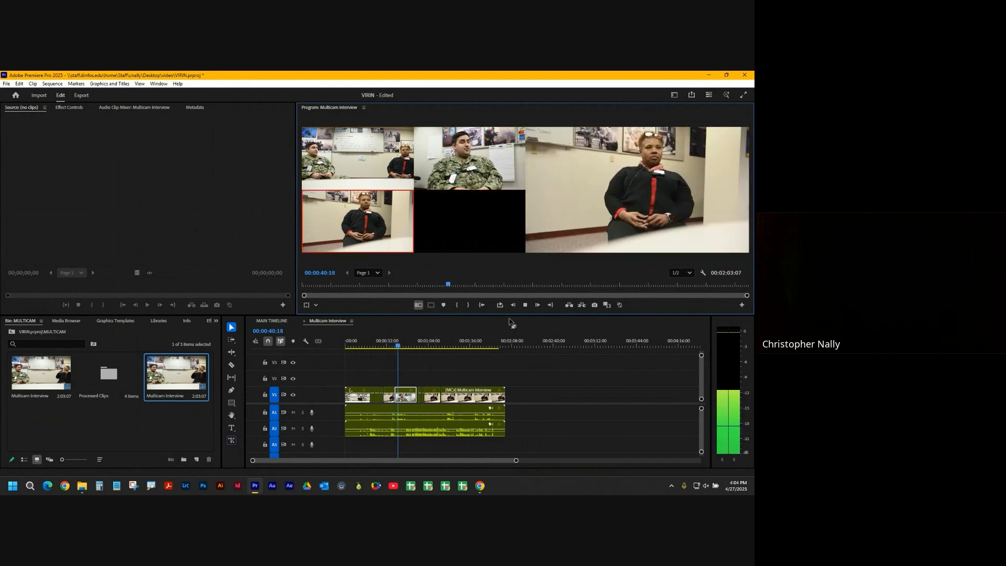
pyautogui.press('space')
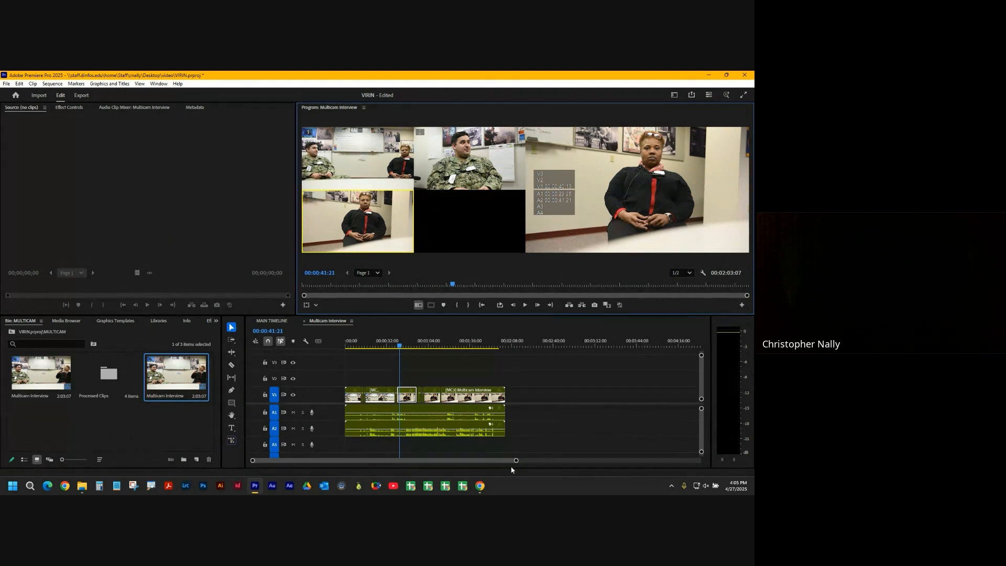
# - Examine the recorded camera cuts, look at the MAIN TIMELINE sequence and return to the Multicam Interview sequence
pyautogui.moveTo(515, 461); pyautogui.dragTo(425, 460)
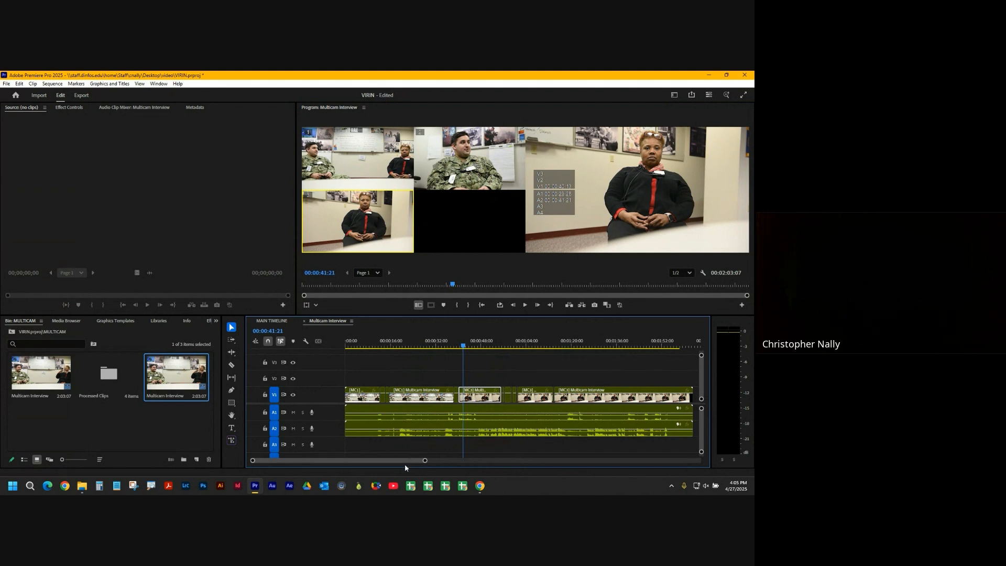
pyautogui.moveTo(425, 460); pyautogui.dragTo(477, 461)
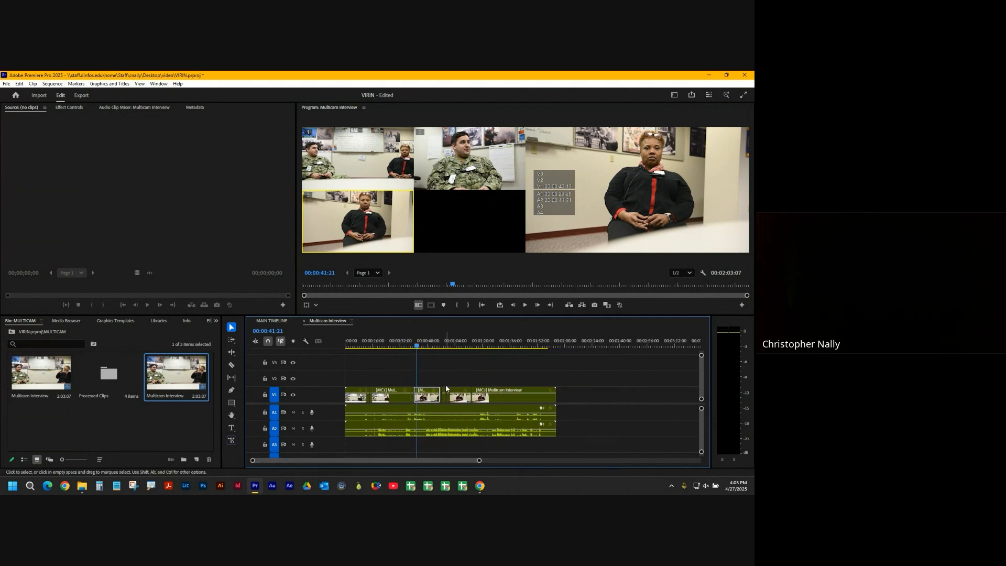
pyautogui.click(279, 322)
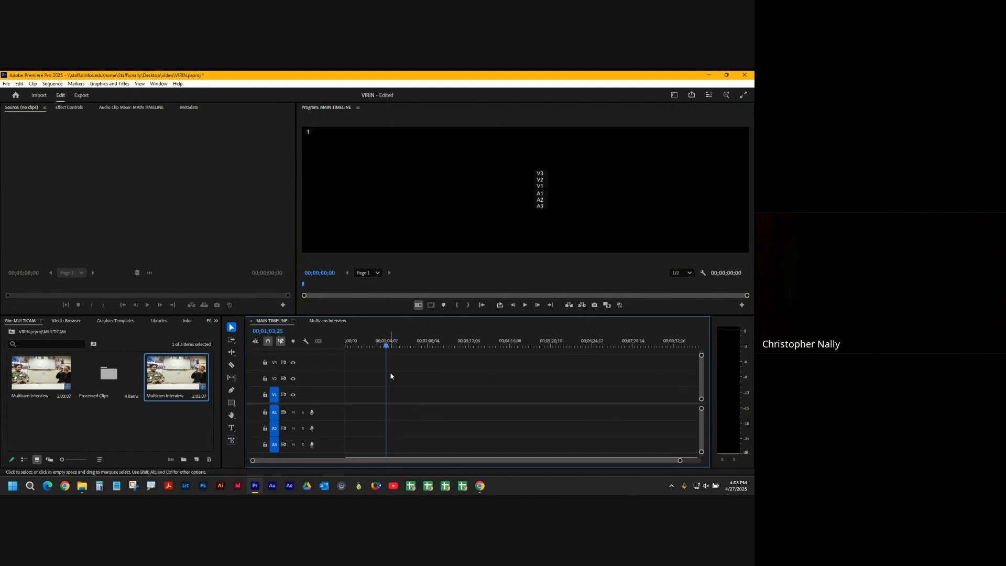
pyautogui.click(331, 322)
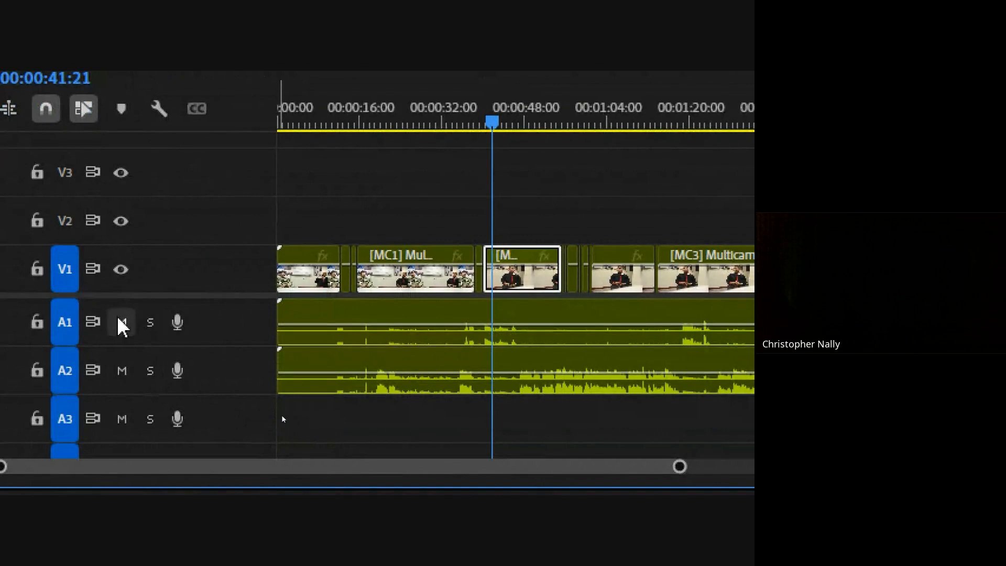
pyautogui.keyDown('ctrl'); pyautogui.click(323, 323); pyautogui.keyUp('ctrl')
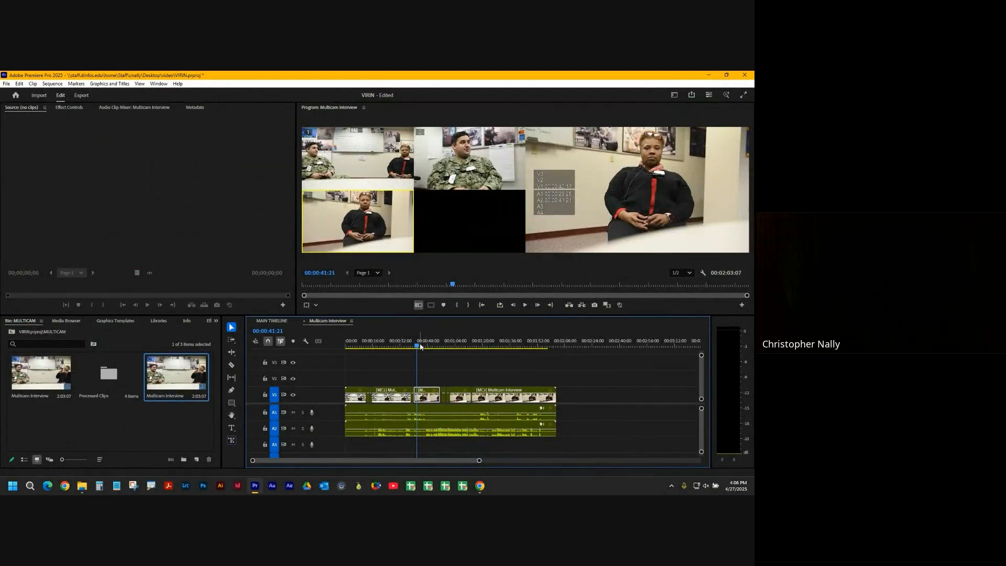
# - Scrub to the short camera clips around 00:01:00:14 and on to the camera 3 cut at 00:01:01:07
pyautogui.moveTo(416, 343); pyautogui.dragTo(449, 357)
pyautogui.press('3')
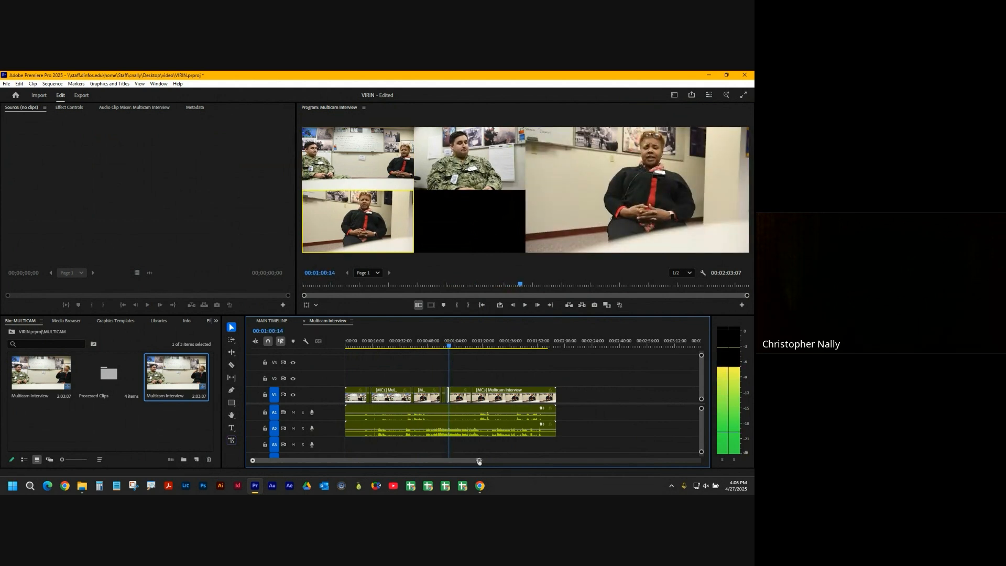
pyautogui.moveTo(479, 461); pyautogui.dragTo(410, 464)
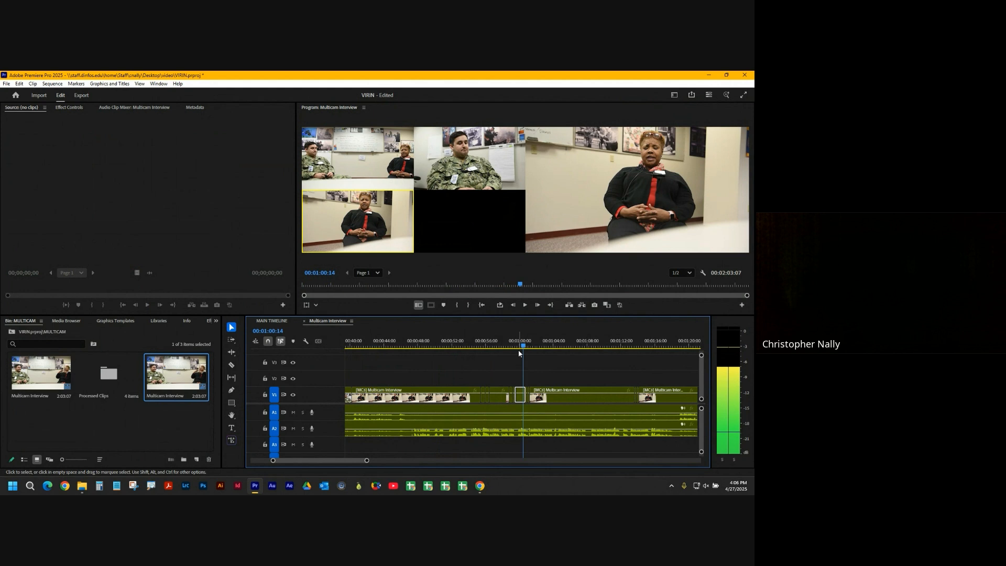
pyautogui.moveTo(522, 346); pyautogui.dragTo(529, 345)
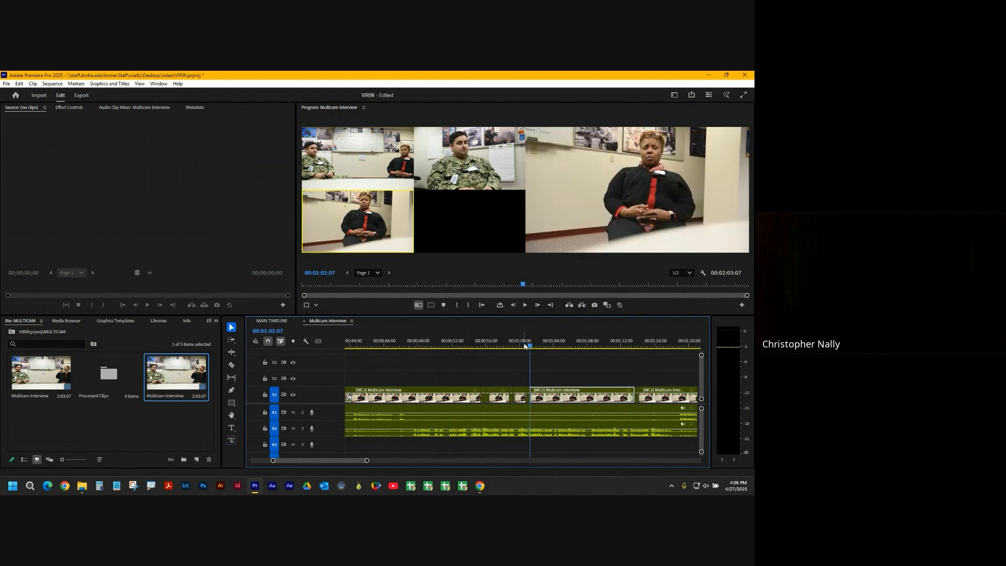
pyautogui.press('1')
# - Align the playhead with the camera 3 cut at 00:01:01:07 and play around it to review the angle change
pyautogui.moveTo(530, 347)
pyautogui.mouseDown()
pyautogui.moveTo(521, 346)
pyautogui.moveTo(532, 351)
pyautogui.mouseUp()
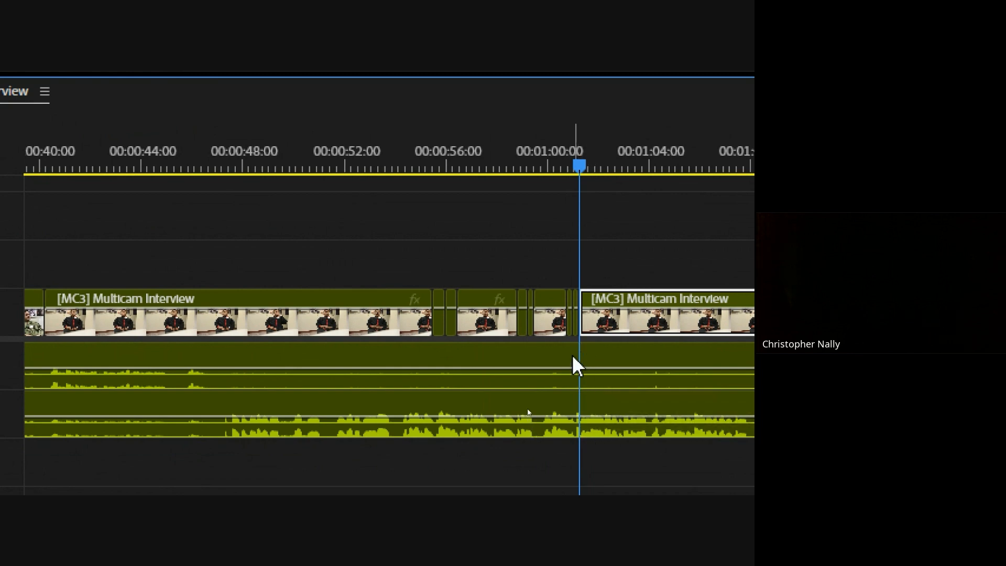
pyautogui.moveTo(579, 165)
pyautogui.mouseDown()
pyautogui.moveTo(551, 170)
pyautogui.moveTo(575, 172)
pyautogui.mouseUp()
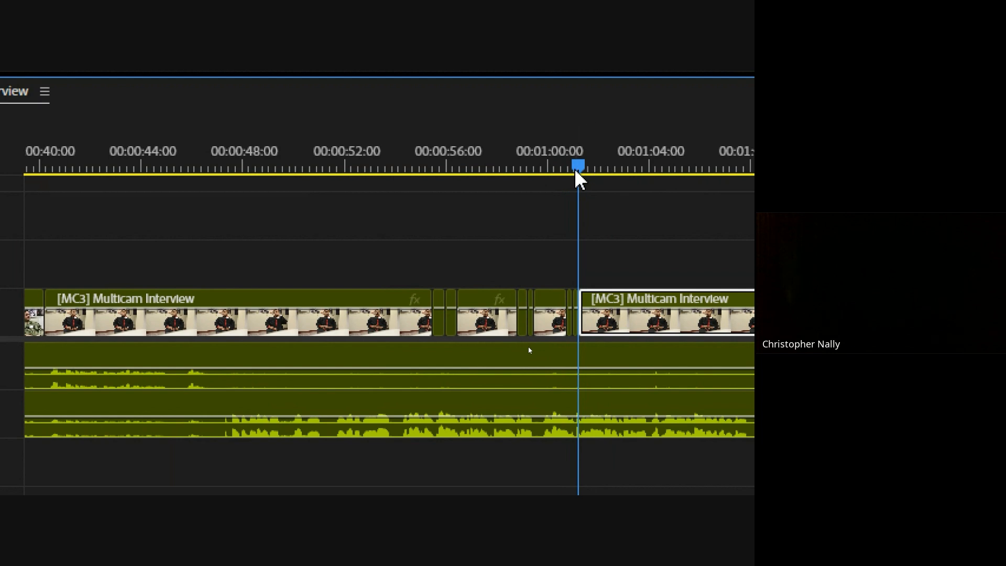
pyautogui.moveTo(579, 169)
pyautogui.mouseDown()
pyautogui.moveTo(544, 172)
pyautogui.moveTo(584, 172)
pyautogui.mouseUp()
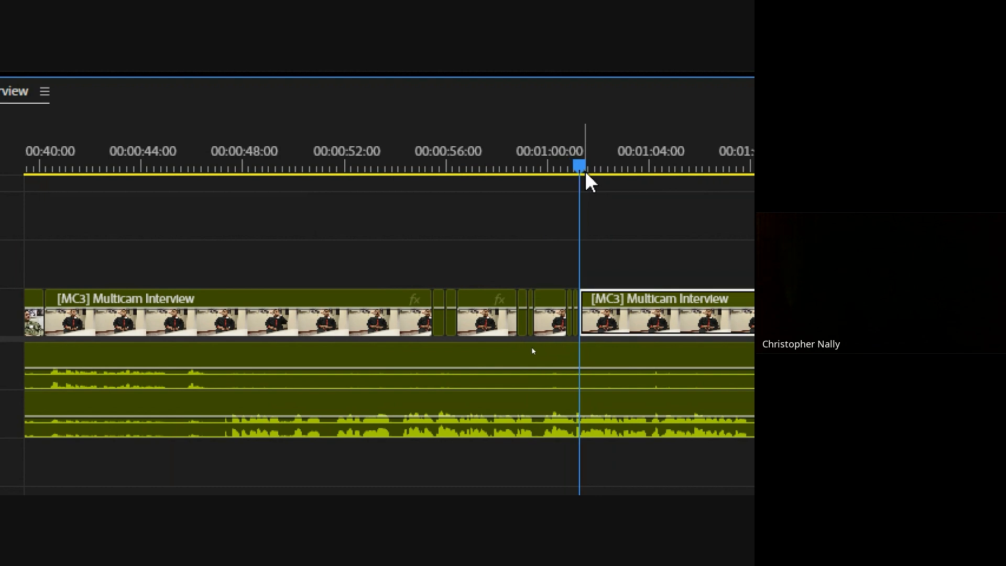
pyautogui.hotkey('shift', 'k')
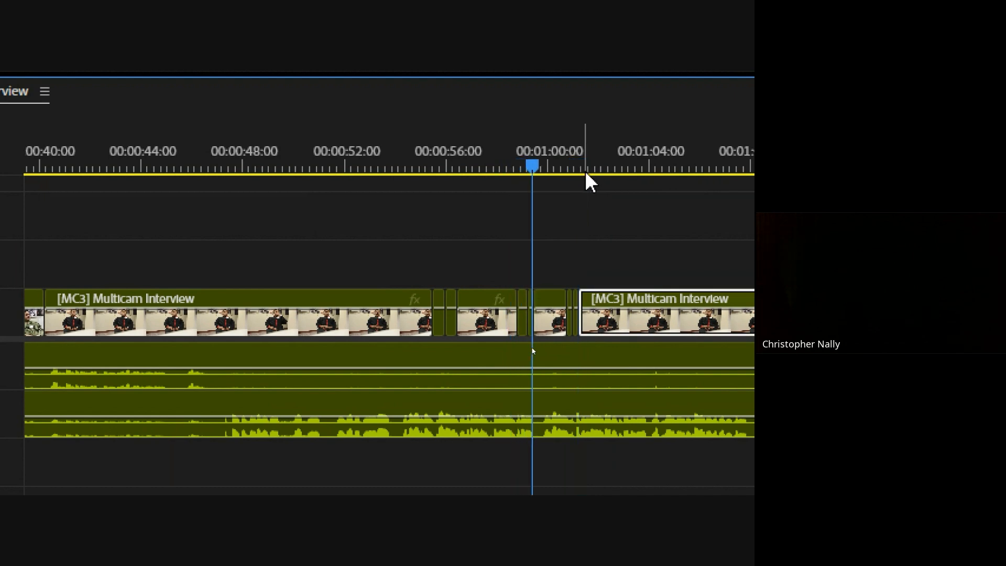
pyautogui.press('space')
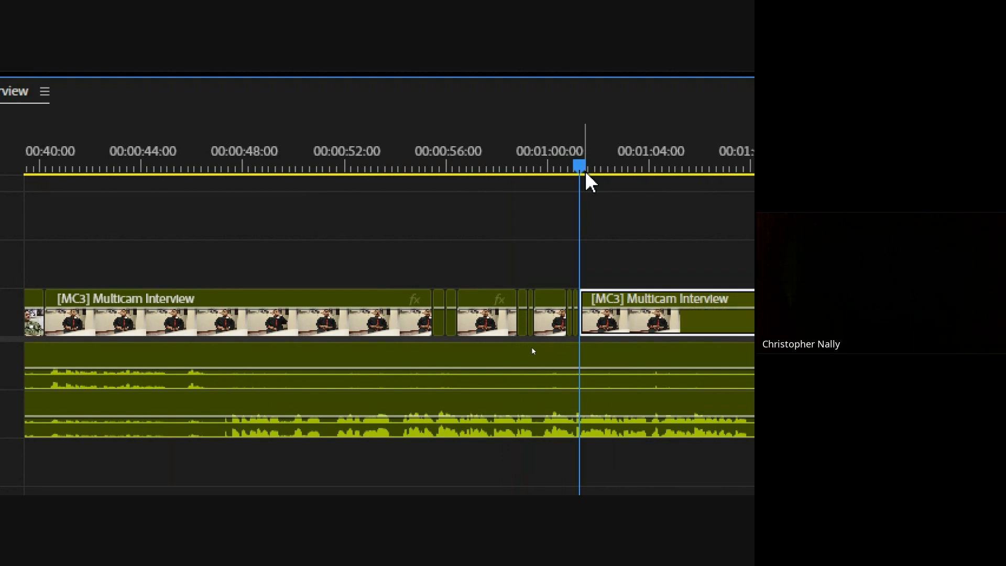
# - Cut the A1 and A2 audio at 00:01:01:07 and open the Essential Sound settings for the audio before the cut
pyautogui.scroll(-3, 678, 377)
pyautogui.click(548, 362)
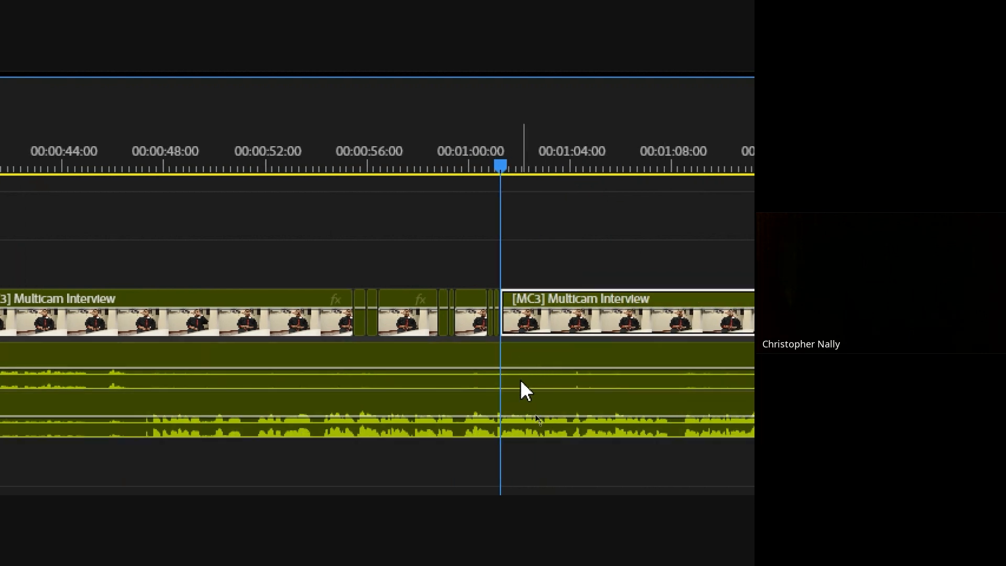
pyautogui.click(495, 376)
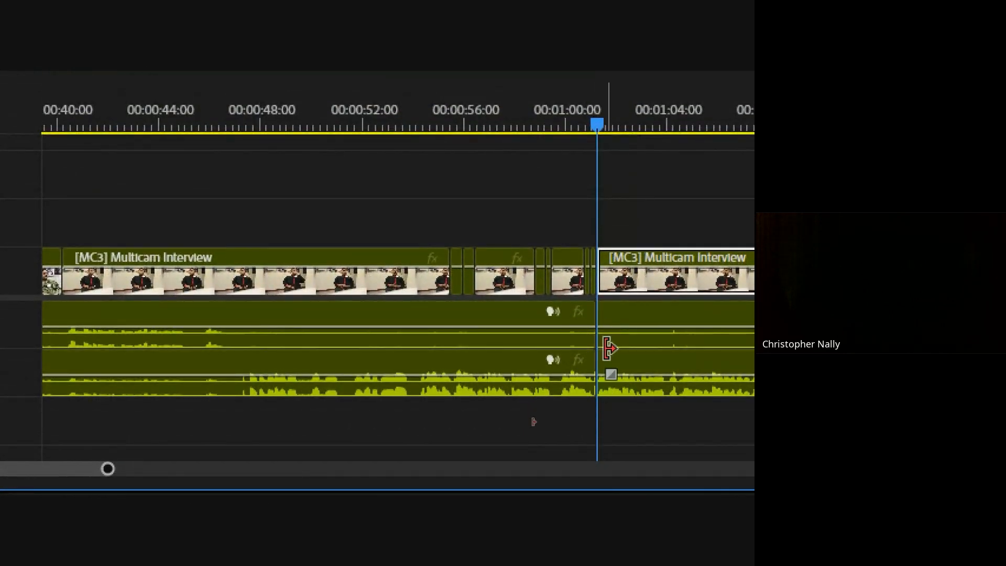
pyautogui.click(626, 320)
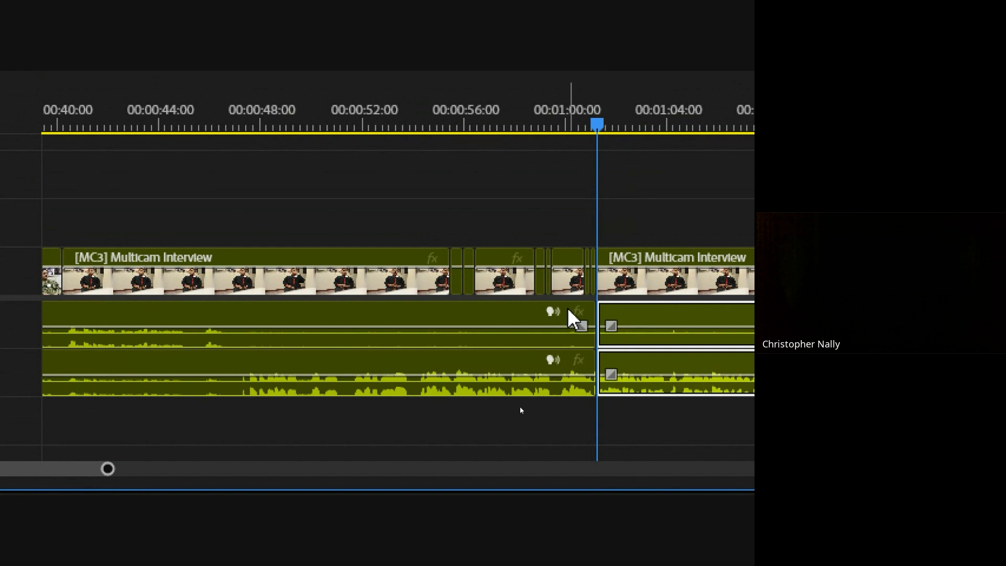
pyautogui.click(550, 321)
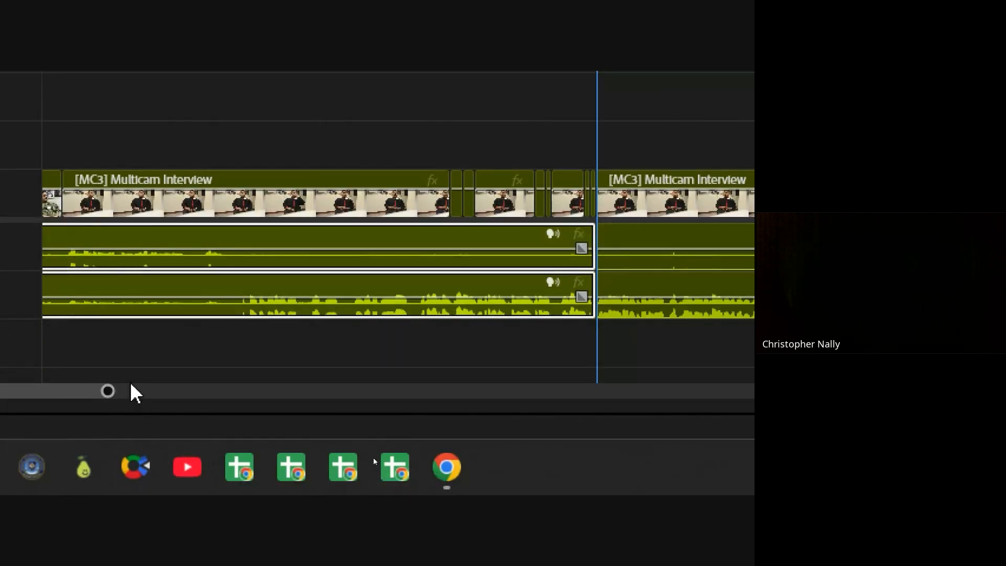
# - Select the video and audio clips preceding the 00:01:01:07 cut on V1, A1 and A2
pyautogui.moveTo(107, 469); pyautogui.dragTo(77, 467)
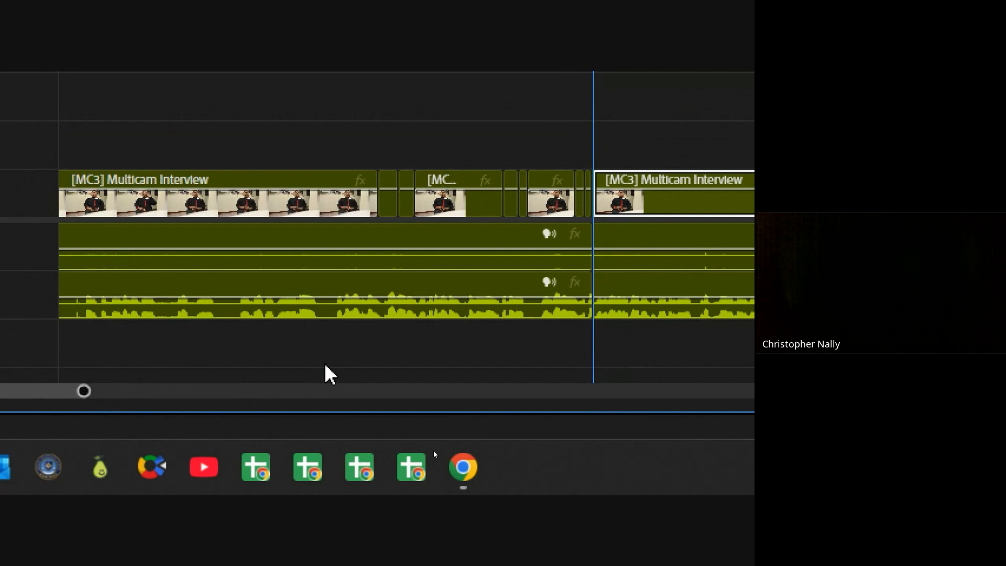
pyautogui.moveTo(101, 393); pyautogui.dragTo(153, 396)
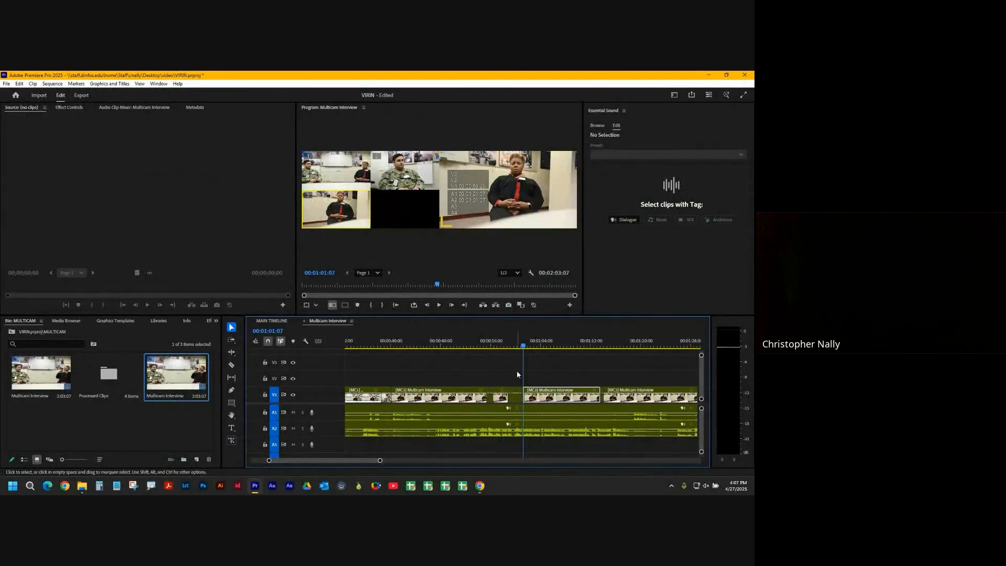
pyautogui.moveTo(517, 370); pyautogui.dragTo(350, 441)
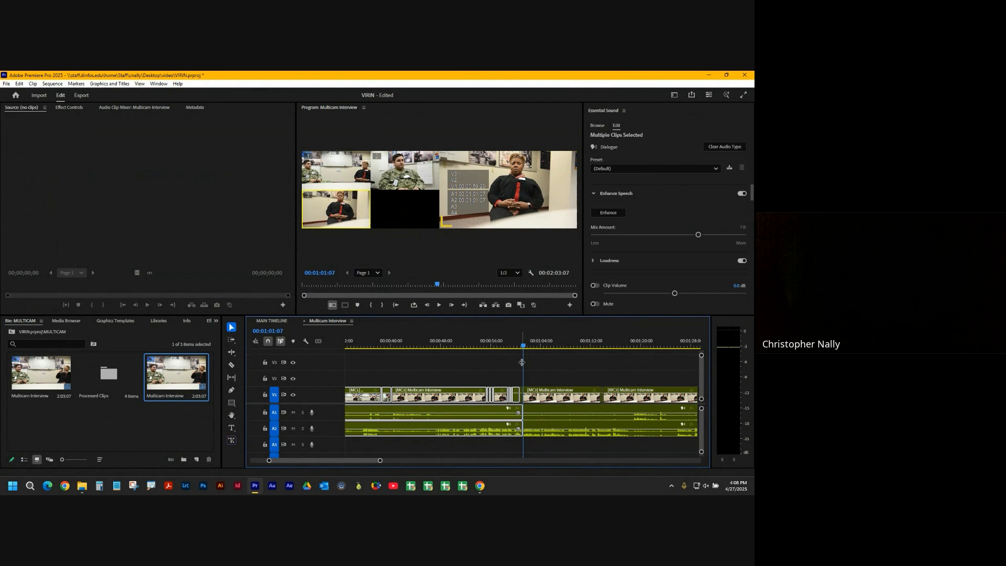
# - Copy the Multicam Interview clips preceding the 00:01:01:07 cut and paste them into the MAIN TIMELINE sequence at about 00;02;39
pyautogui.moveTo(521, 368); pyautogui.dragTo(314, 432)
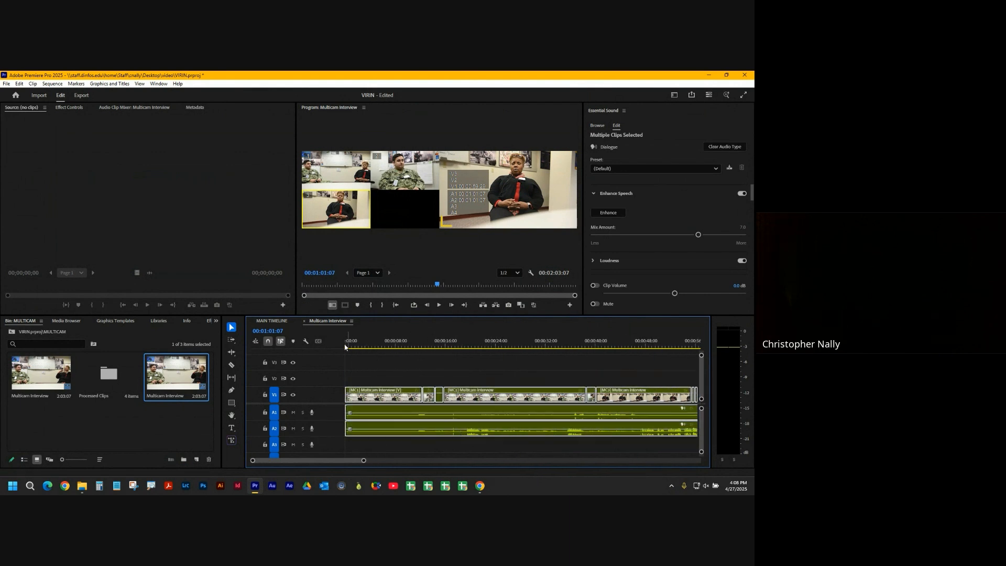
pyautogui.click(280, 321)
pyautogui.moveTo(388, 344); pyautogui.dragTo(447, 344)
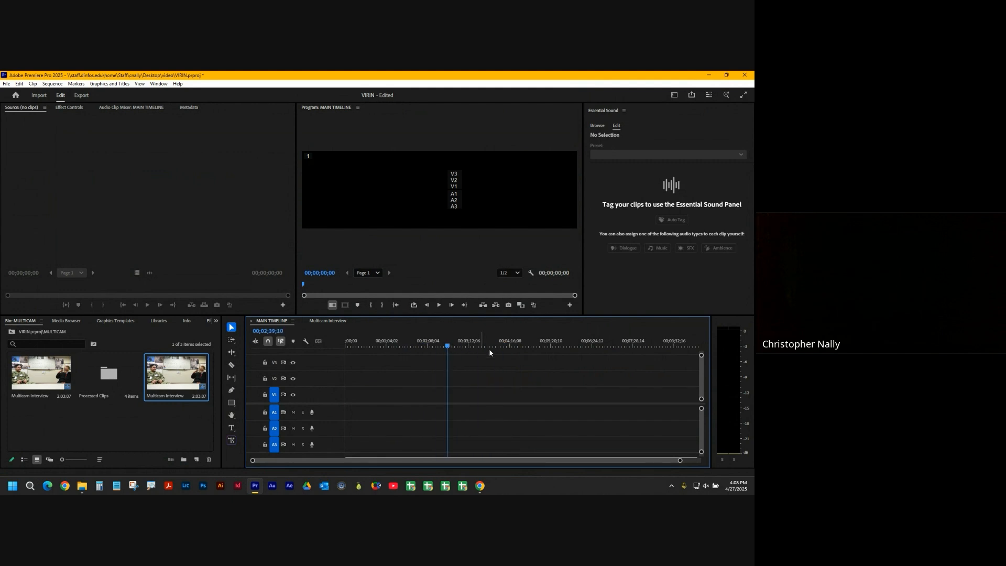
pyautogui.hotkey('ctrl', 'v')
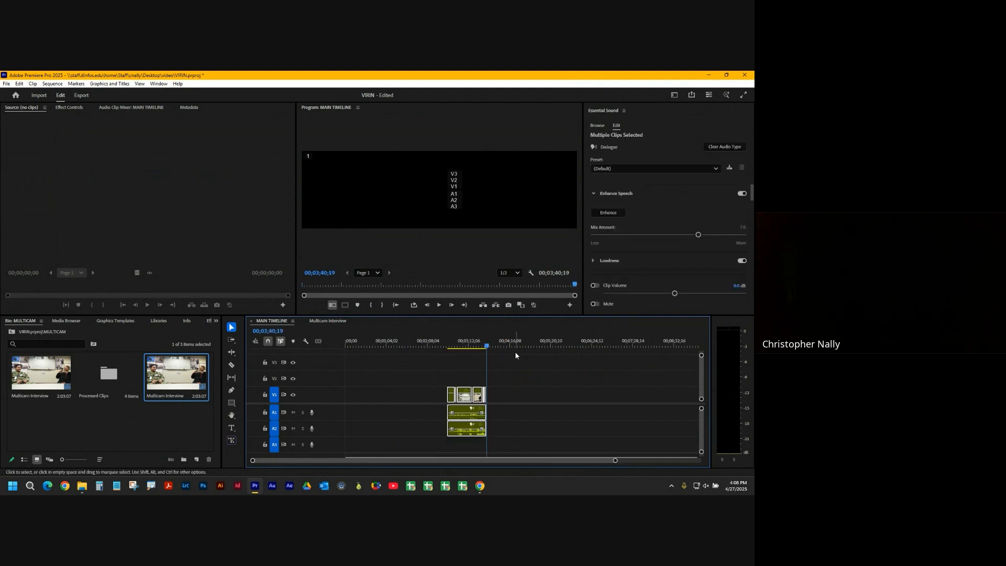
# - Turn off the multi-camera view in the Program monitor and scrub the pasted clips to 00;03;02;20
pyautogui.click(474, 345)
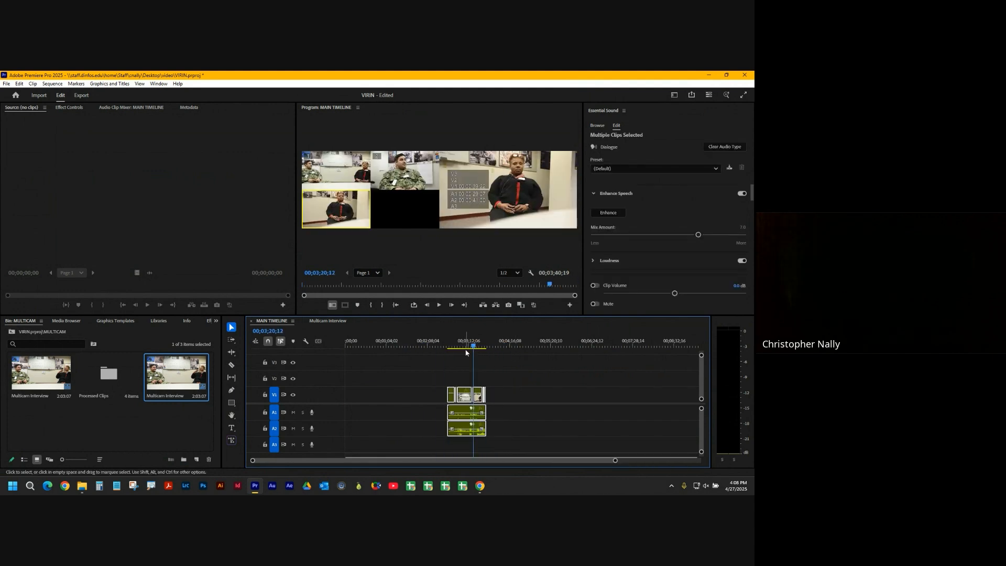
pyautogui.click(332, 305)
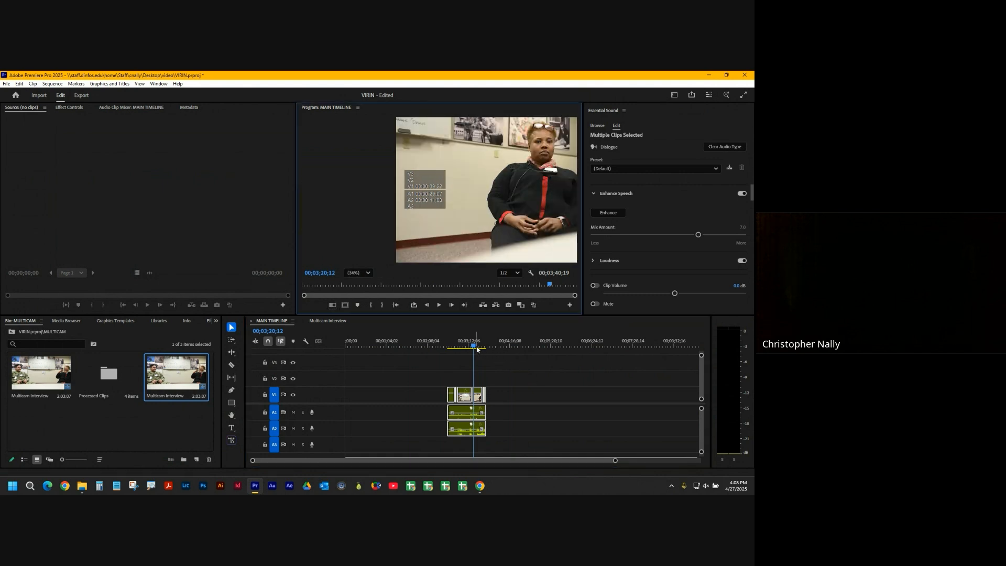
pyautogui.click(458, 346)
pyautogui.moveTo(459, 347)
pyautogui.mouseDown()
pyautogui.moveTo(488, 355)
pyautogui.moveTo(454, 357)
pyautogui.moveTo(477, 356)
pyautogui.moveTo(463, 360)
pyautogui.mouseUp()
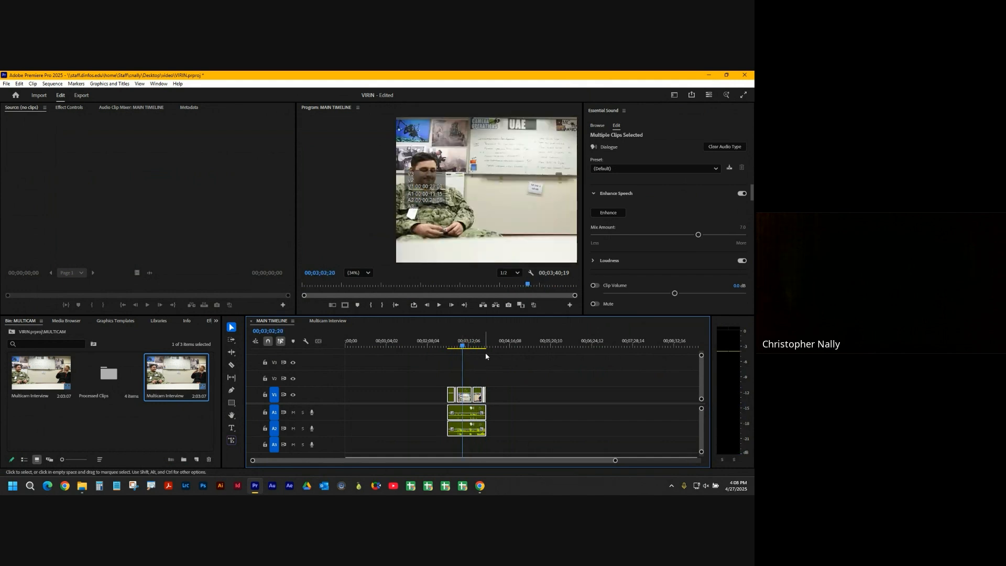
# - Show the multi-camera view once more, switch it back off, and scrub to 00;03;02;01
pyautogui.click(320, 295)
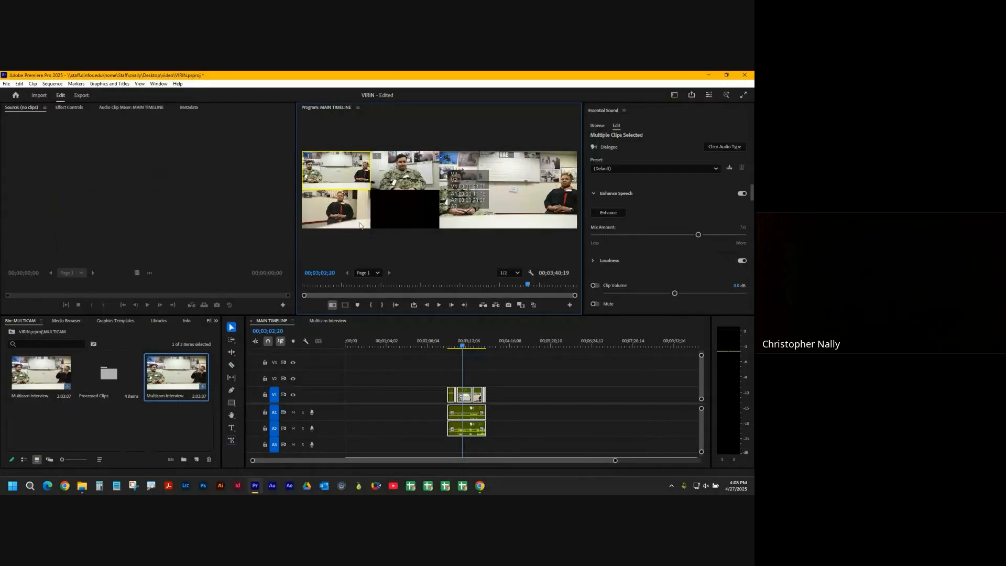
pyautogui.click(332, 305)
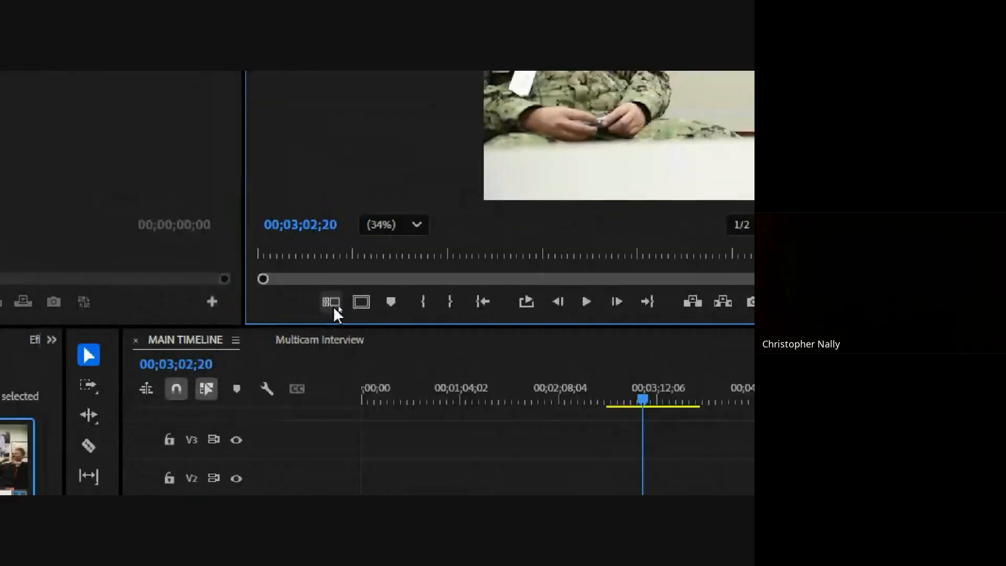
pyautogui.moveTo(463, 346)
pyautogui.mouseDown()
pyautogui.moveTo(453, 346)
pyautogui.moveTo(475, 356)
pyautogui.moveTo(461, 347)
pyautogui.mouseUp()
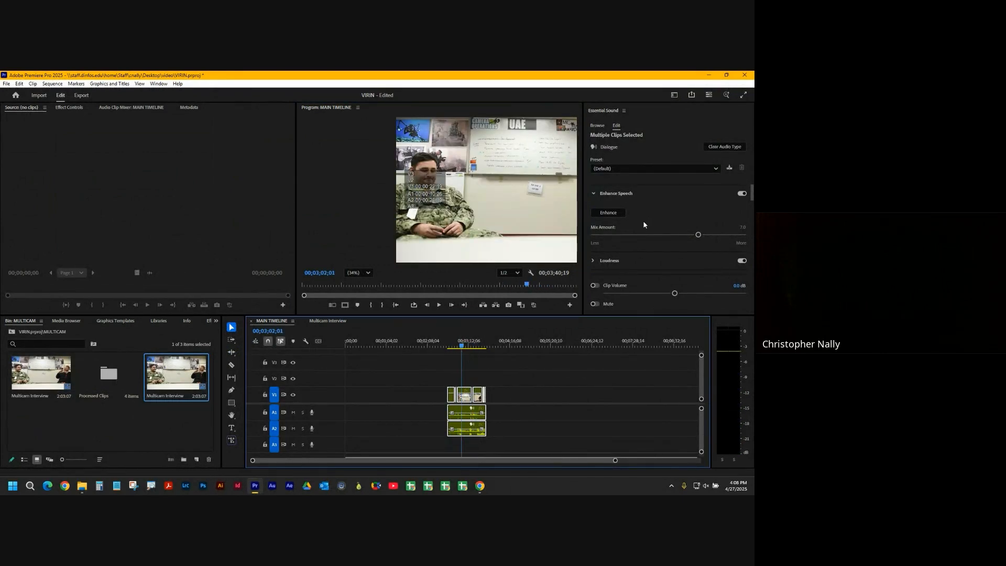
# - Close the Essential Sound panel, scrub to 00;03;00;06, and set the Program monitor zoom level to Fit
pyautogui.click(624, 111)
pyautogui.click(681, 113)
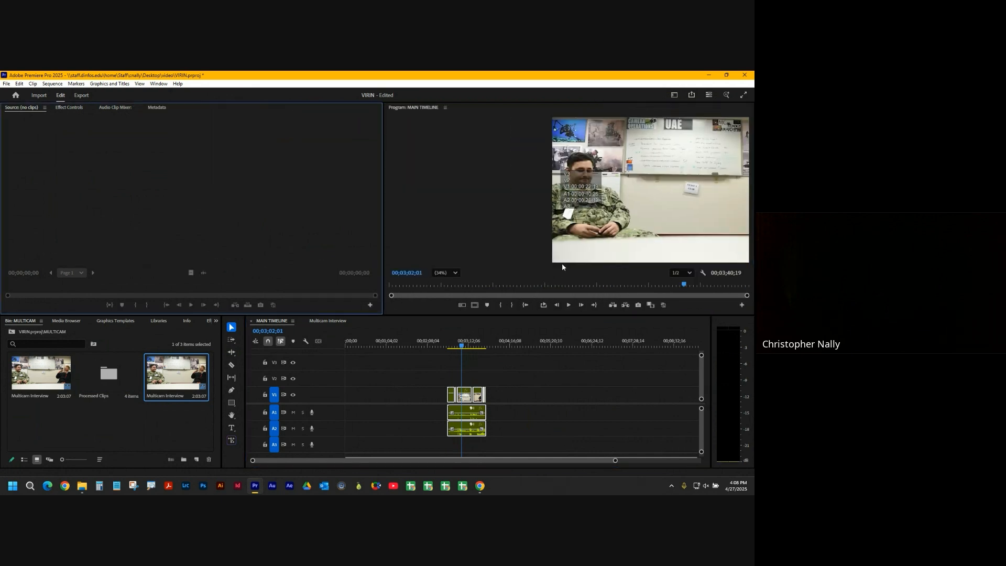
pyautogui.moveTo(464, 343); pyautogui.dragTo(460, 343)
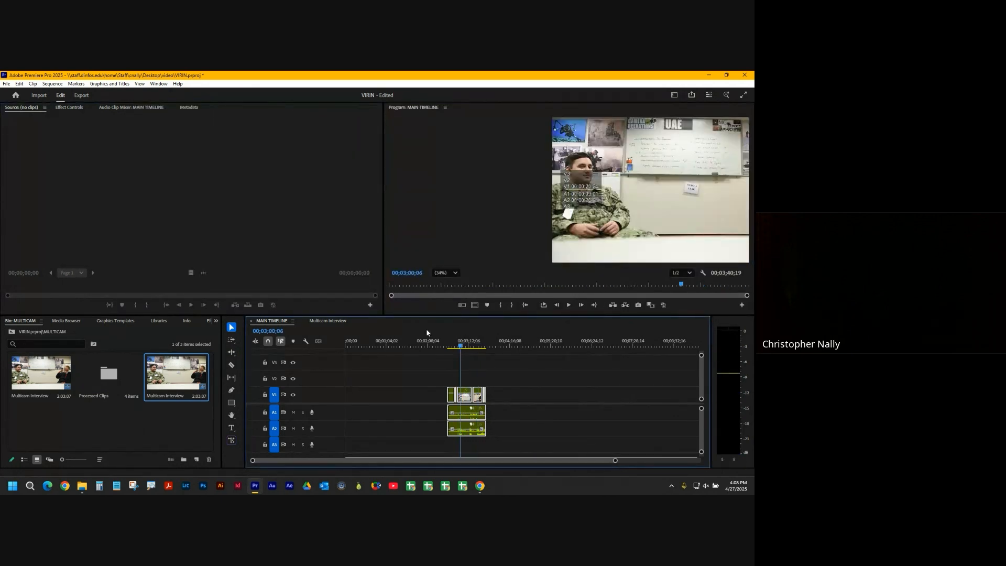
pyautogui.click(445, 273)
pyautogui.click(450, 283)
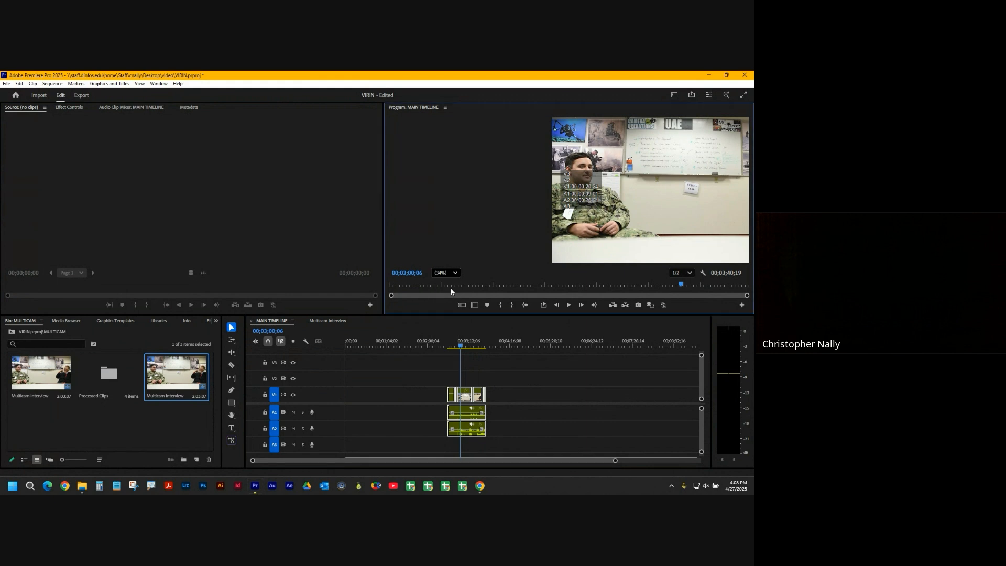
# - Return to the Multicam Interview sequence, show its full length in the timeline, and scrub to 00:01:33:13
pyautogui.click(326, 320)
pyautogui.moveTo(364, 460); pyautogui.dragTo(516, 461)
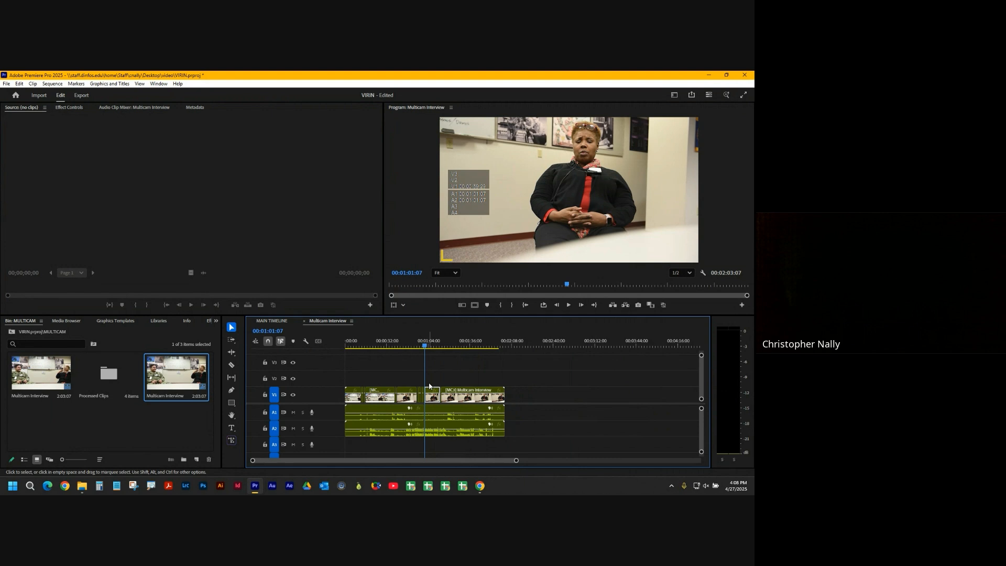
pyautogui.moveTo(426, 349); pyautogui.dragTo(466, 379)
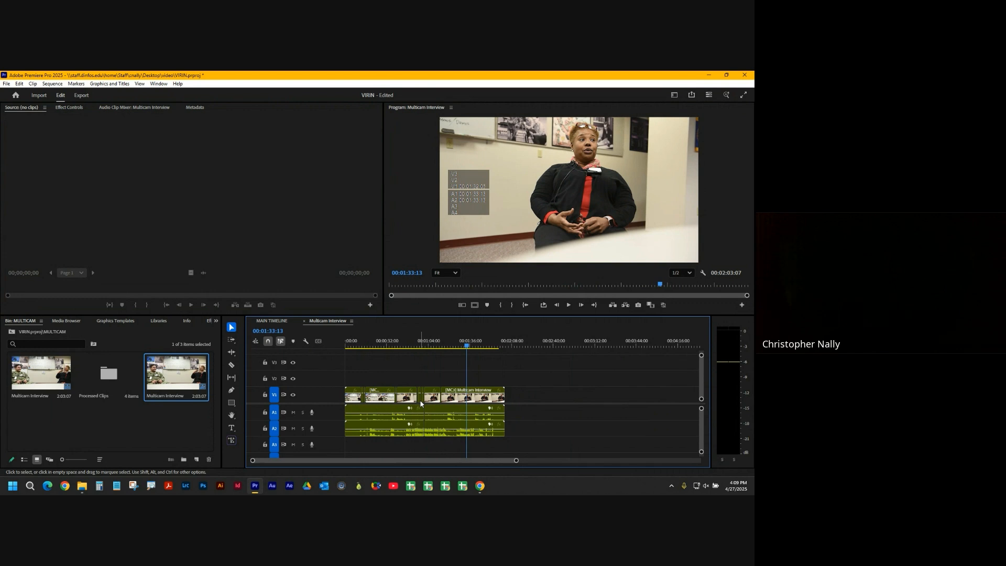
# - Flatten all the multi-camera clips of the Multicam Interview sequence into their source camera clips and undo the flattening
pyautogui.hotkey('ctrl', 'a')
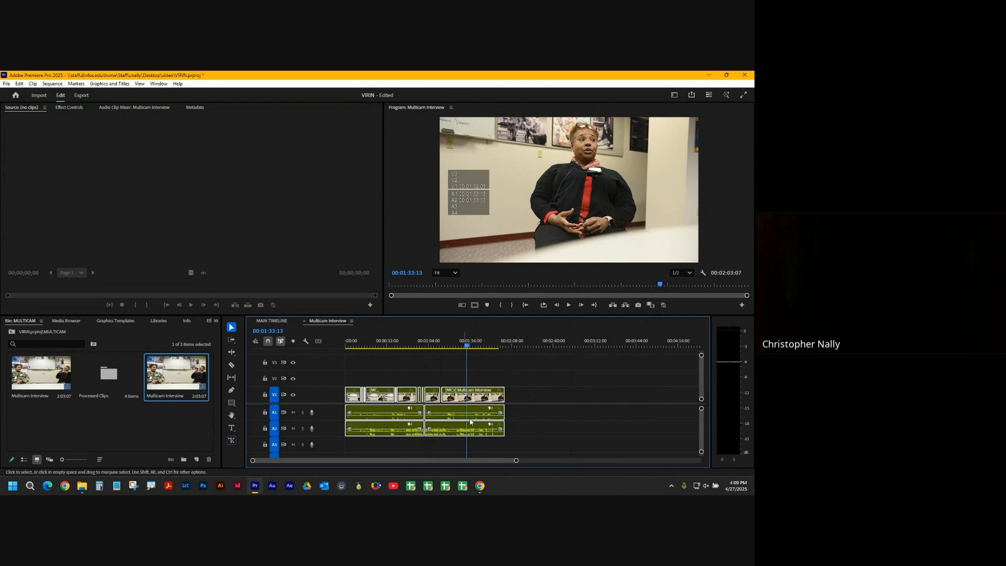
pyautogui.rightClick(453, 400)
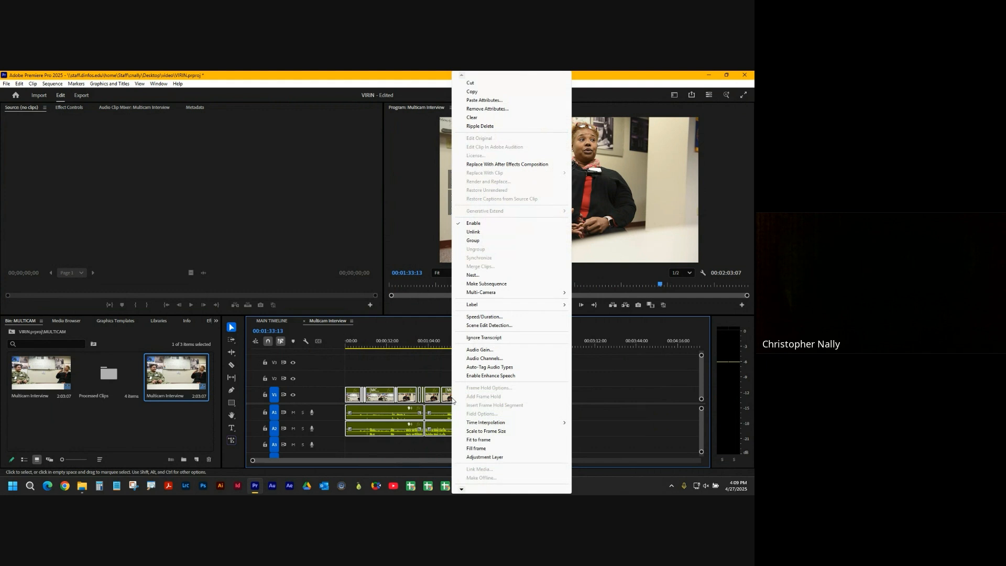
pyautogui.moveTo(488, 295)
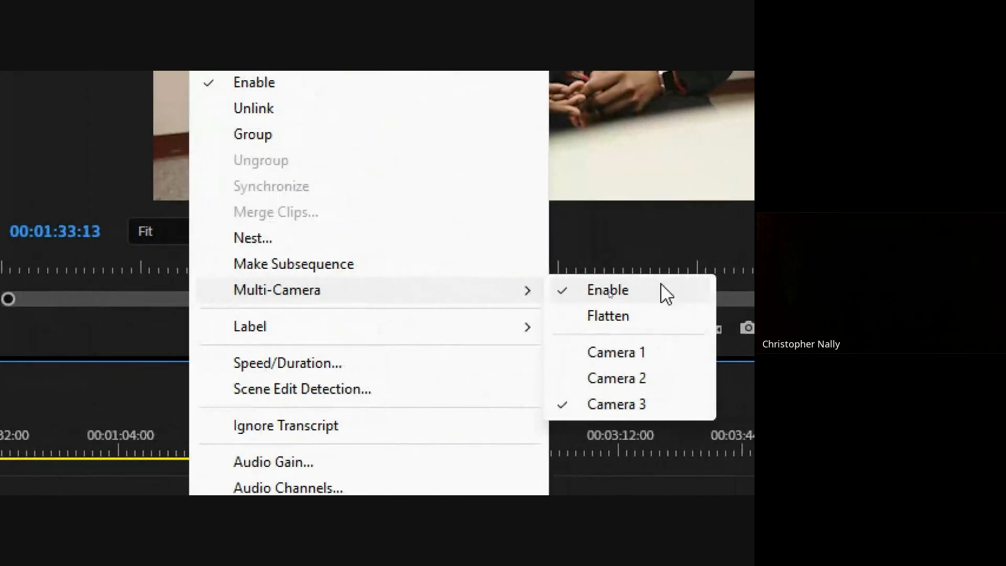
pyautogui.click(623, 330)
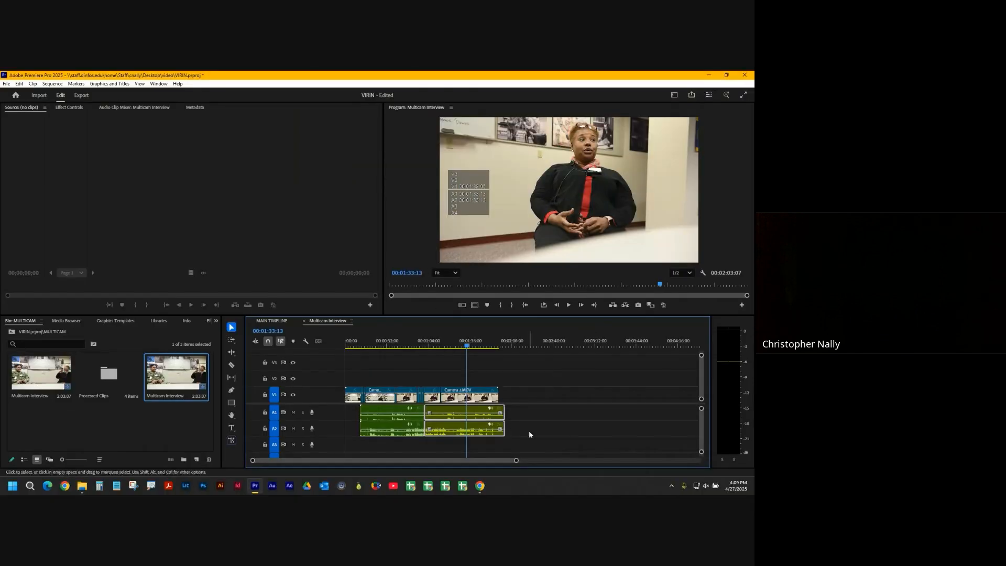
pyautogui.click(511, 374)
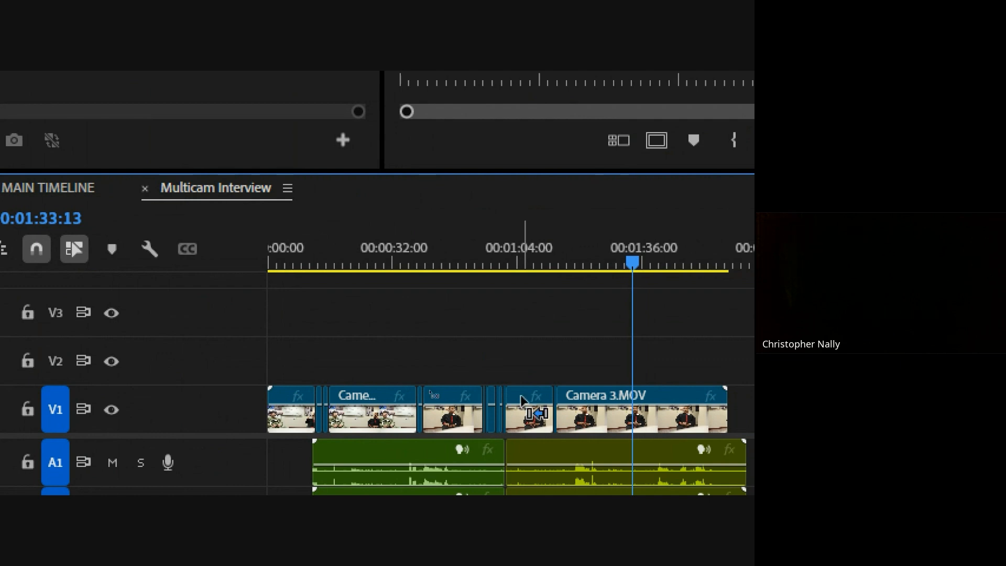
pyautogui.hotkey('ctrl', 'z')
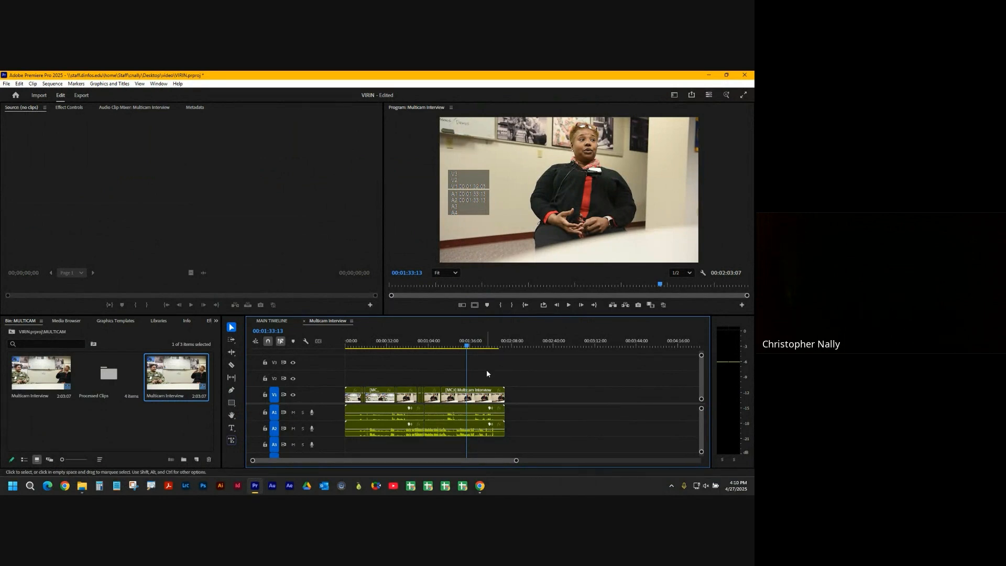
# - Move the playhead to the sequence start, scrub to 00:00:33:08, and select all clips on V1, A1 and A2
pyautogui.press('Home')
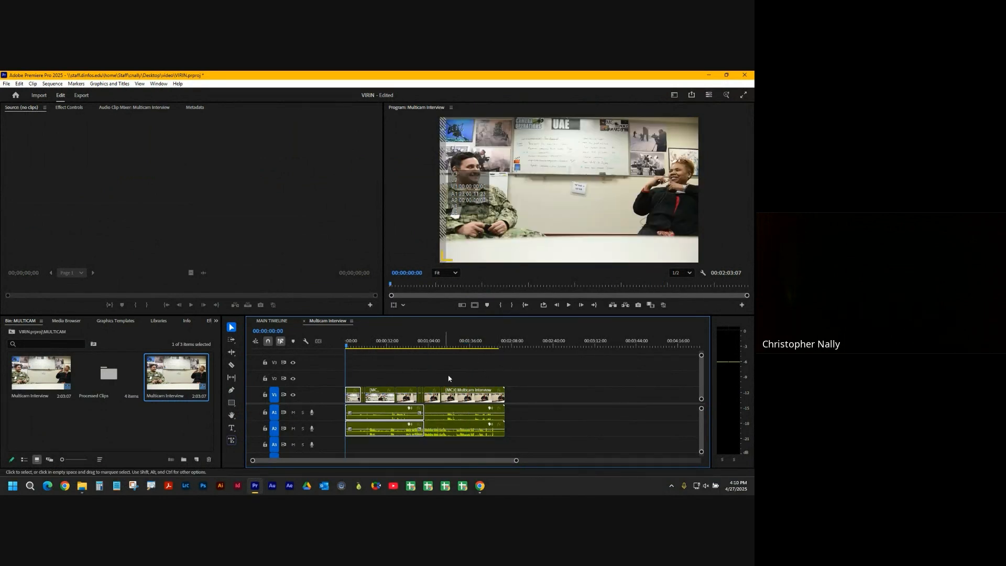
pyautogui.moveTo(400, 346)
pyautogui.mouseDown()
pyautogui.moveTo(450, 350)
pyautogui.moveTo(364, 350)
pyautogui.moveTo(484, 352)
pyautogui.moveTo(388, 350)
pyautogui.mouseUp()
pyautogui.moveTo(534, 390); pyautogui.dragTo(344, 440)
# - Check the pasted clips in MAIN TIMELINE and go back to the Multicam Interview sequence
pyautogui.click(272, 321)
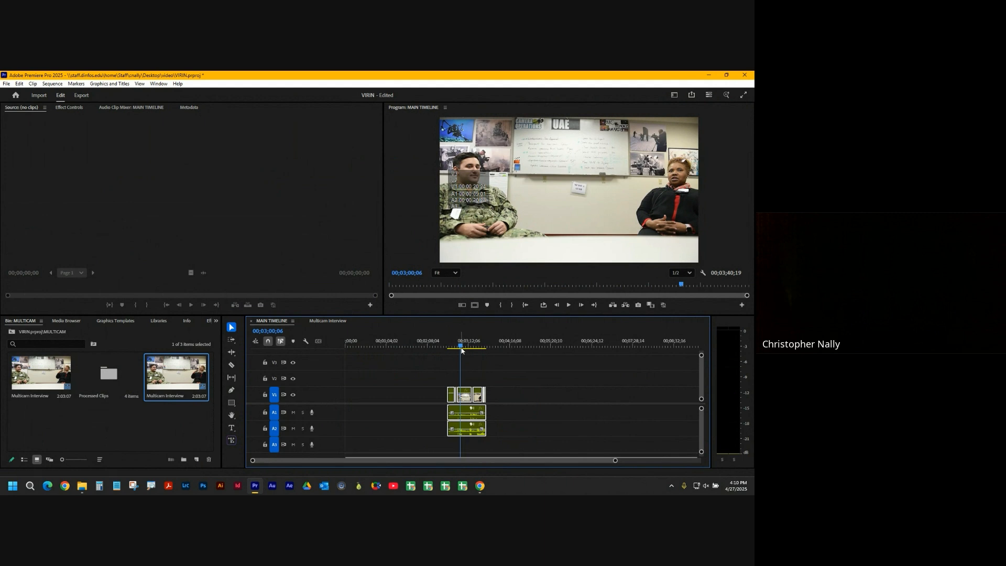
pyautogui.click(395, 345)
pyautogui.click(328, 322)
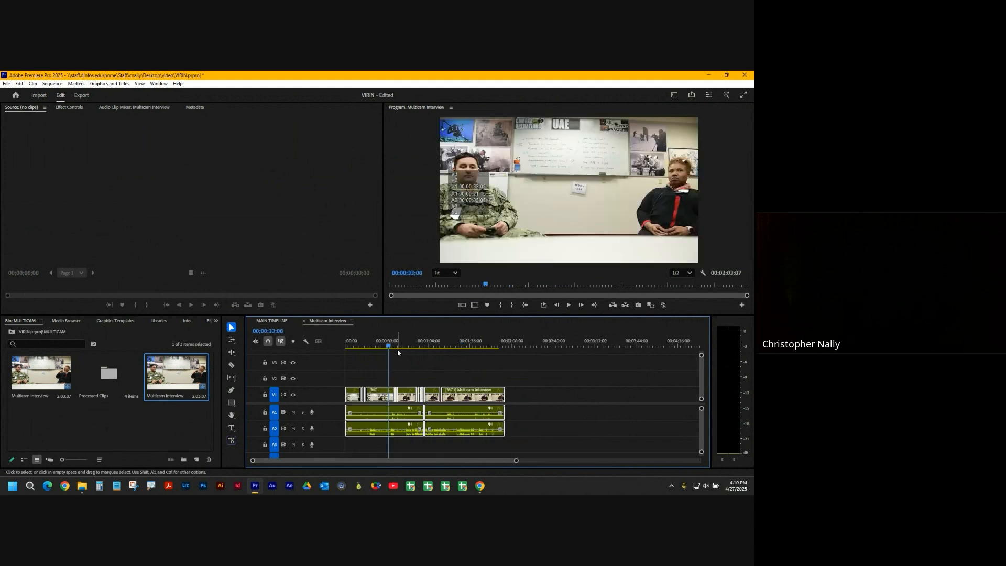